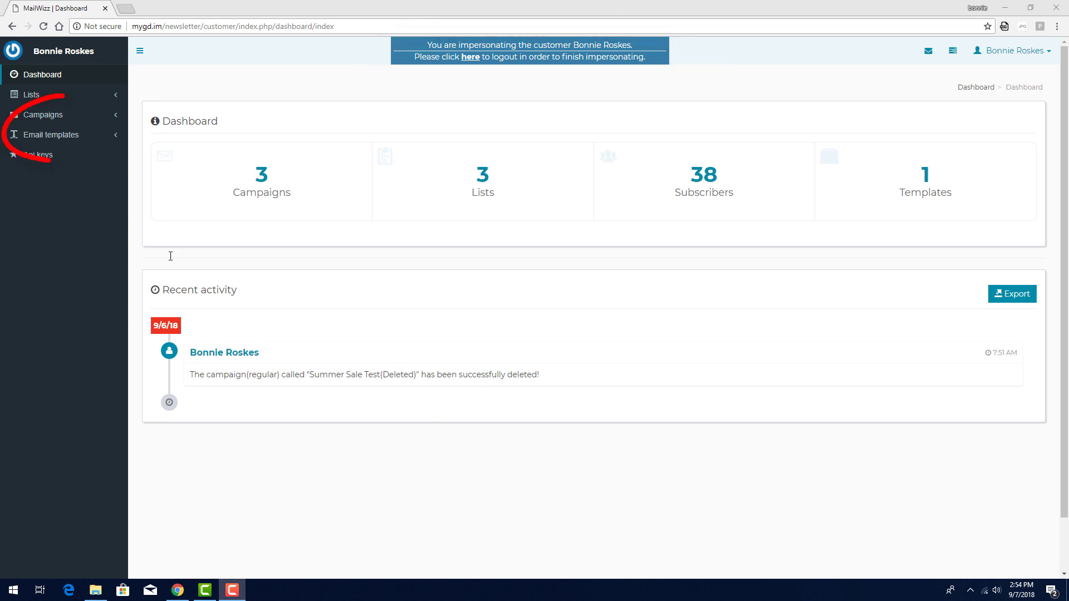
Expand Campaigns in the sidebar and list all campaigns, including Summer Sale and Weekly Tip
click(38, 115)
click(48, 137)
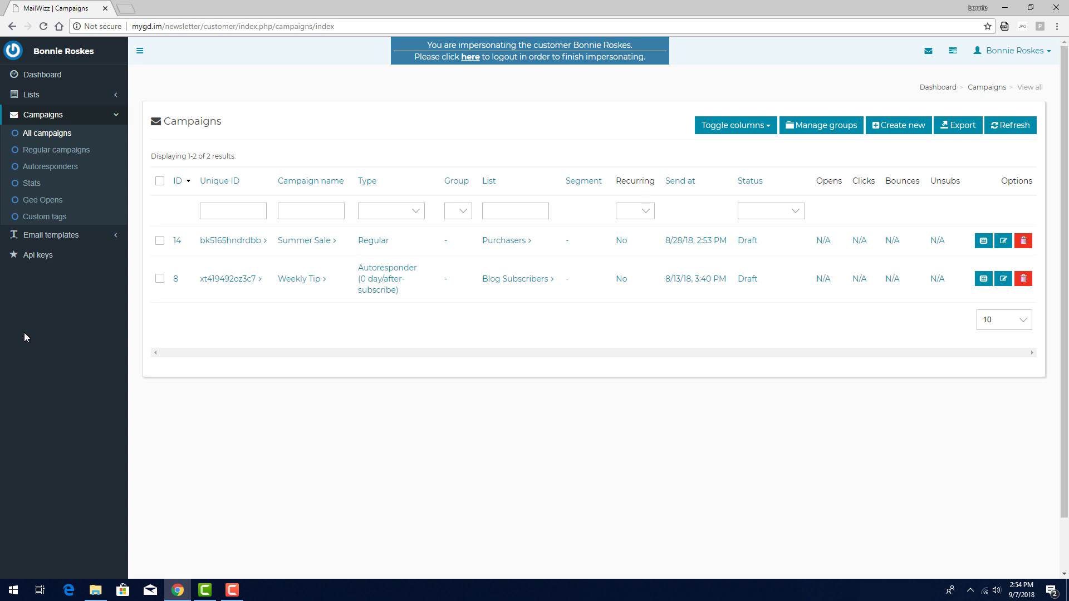
click(31, 94)
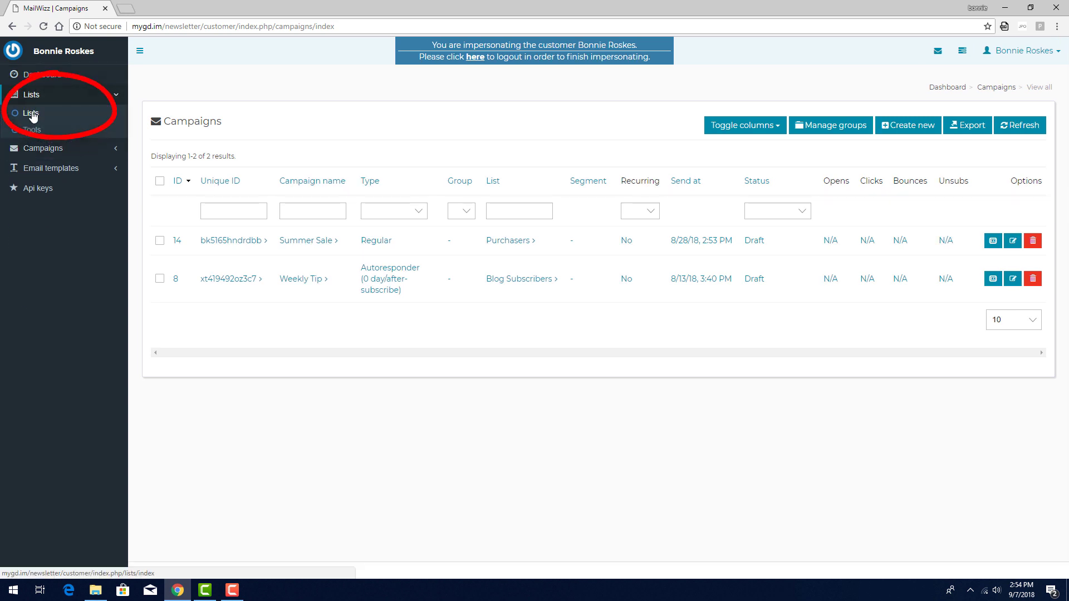
click(31, 113)
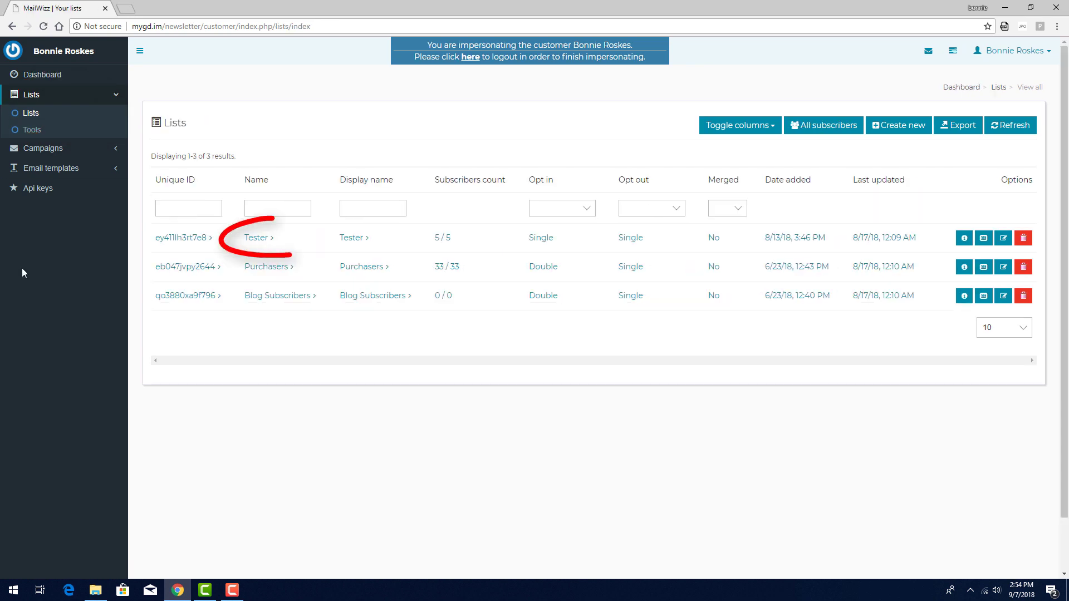
click(256, 239)
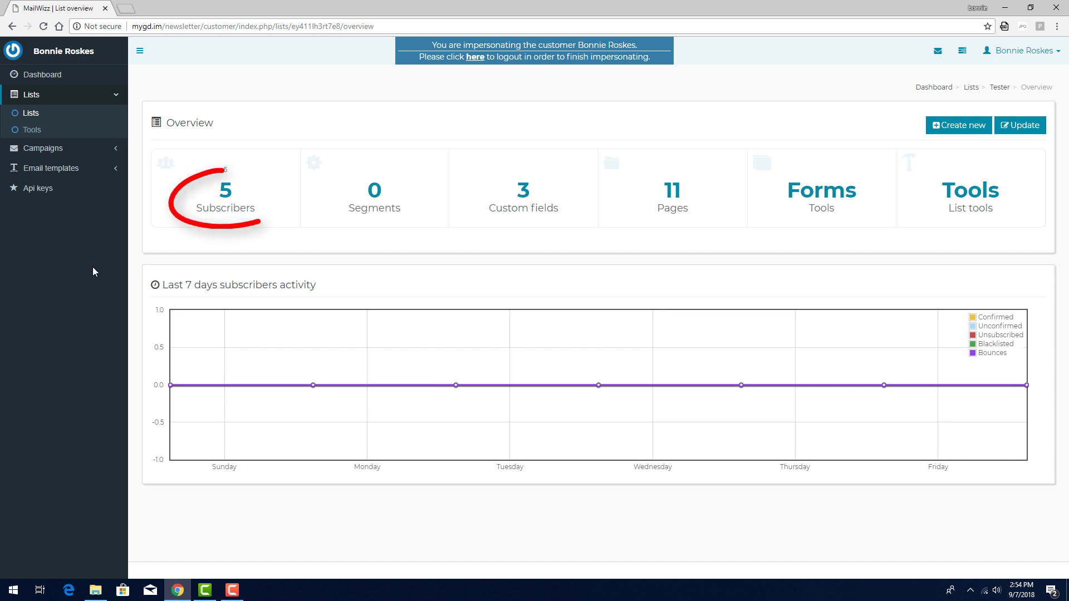
click(225, 192)
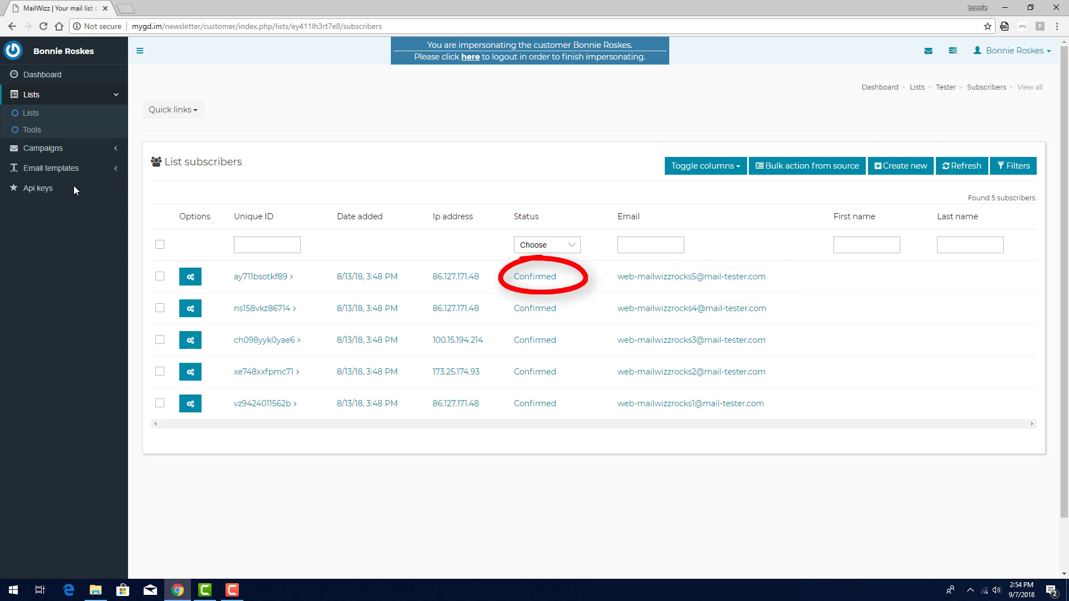
click(43, 148)
Copy the Summer Sale campaign, rename the copy 'Summer Sale Test' and address it to the Tester list
click(47, 133)
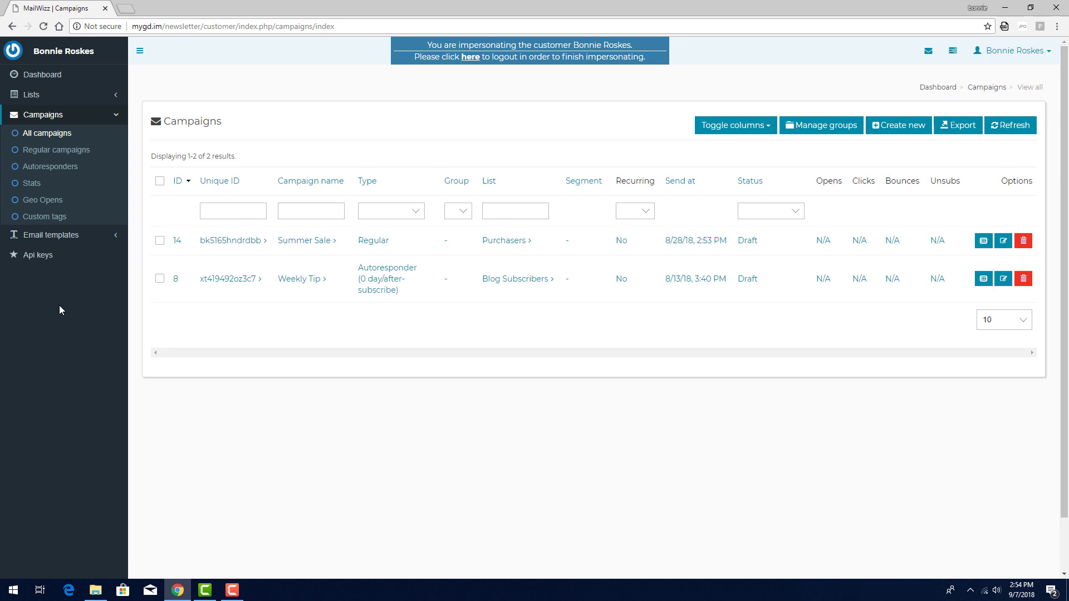
click(982, 242)
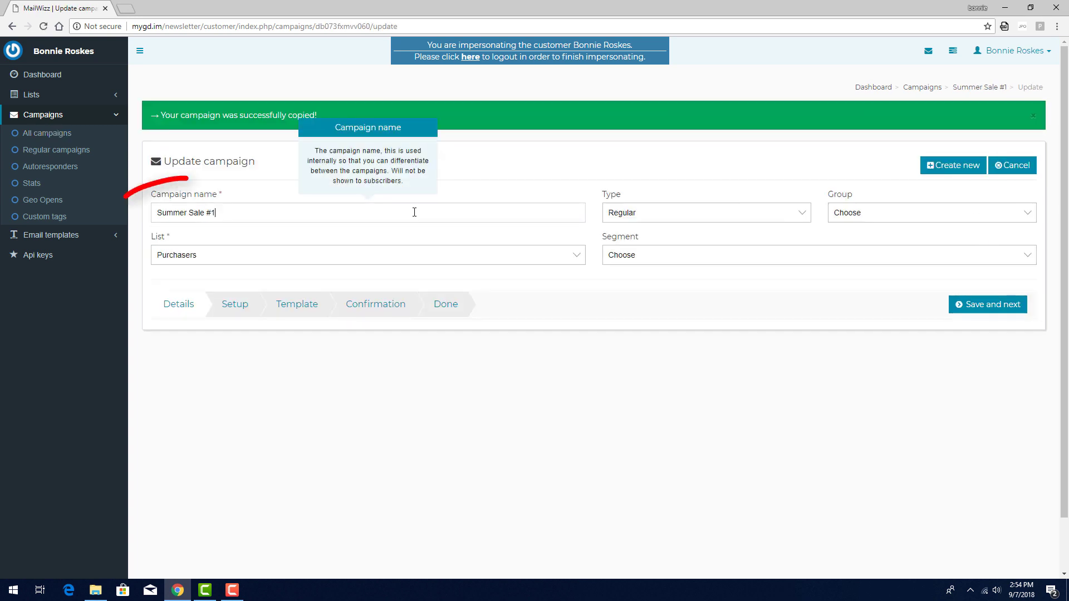
key(shift+End)
text(Test)
click(412, 255)
click(336, 293)
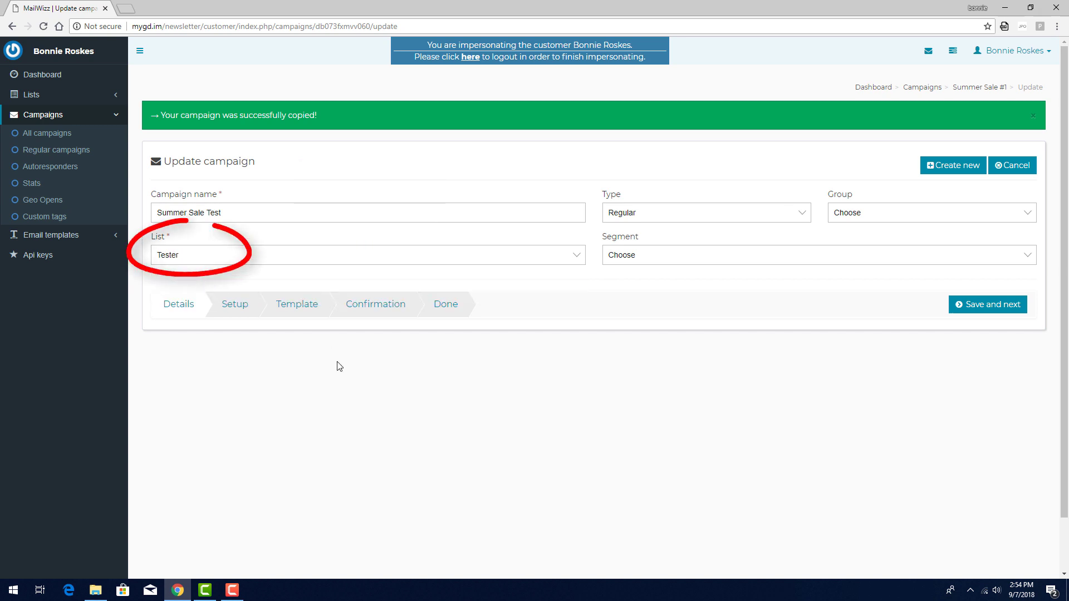
Save the copy's details, setup and template to reach the confirmation step
click(974, 313)
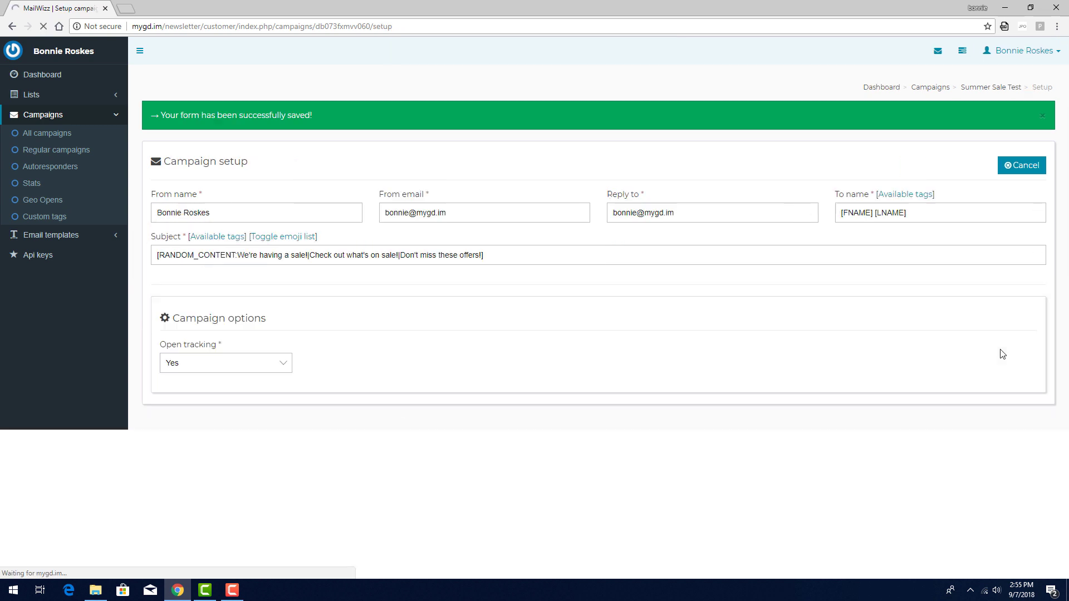
click(1005, 555)
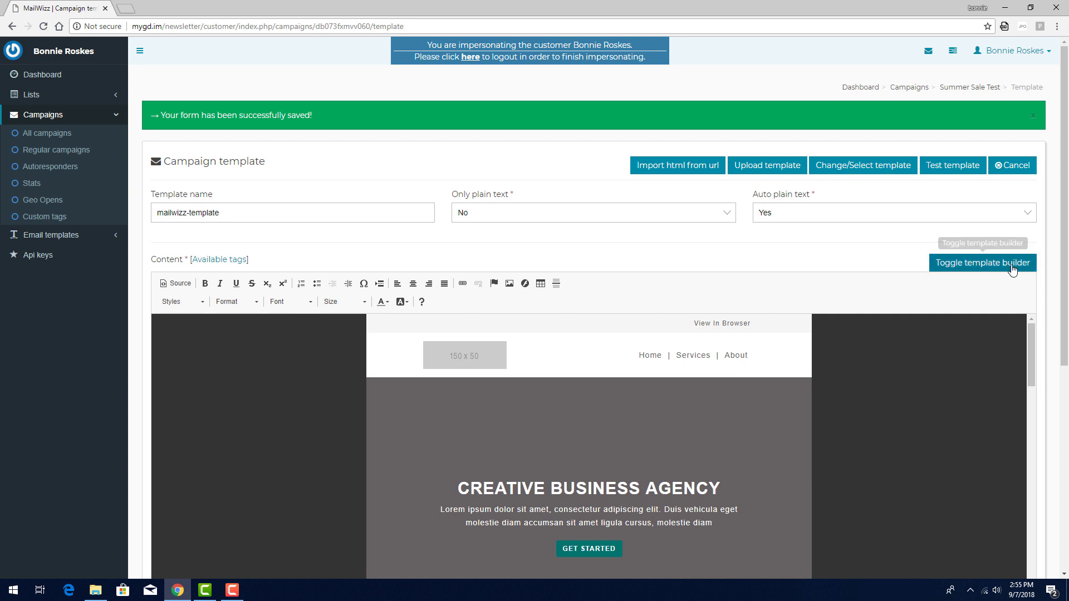
scroll(1001, 509, down, 10)
click(1002, 510)
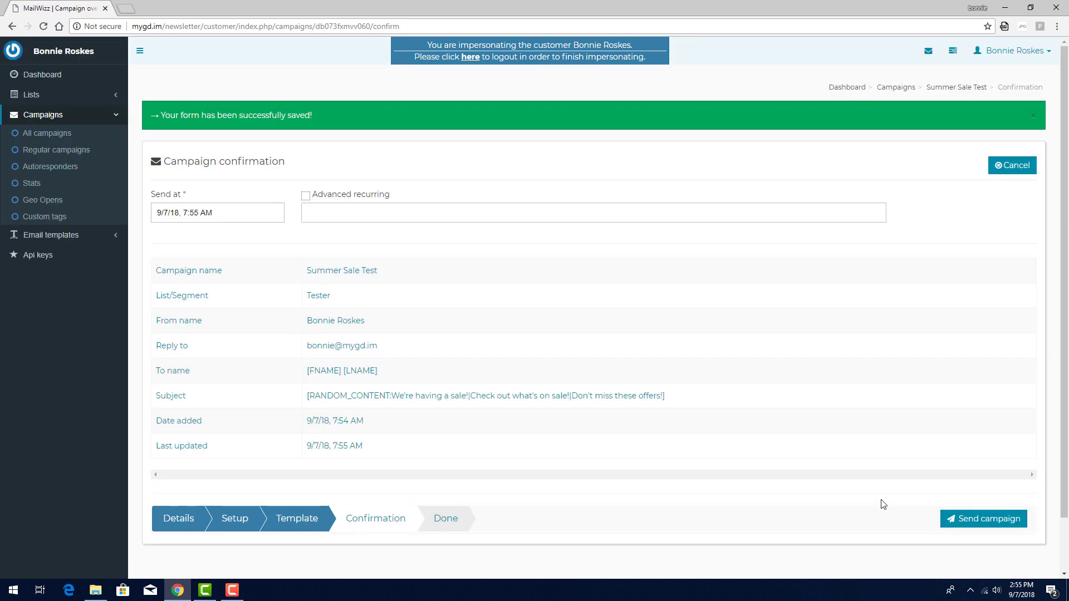
Send Summer Sale Test to the Tester list and reload to refresh its sending status
click(989, 519)
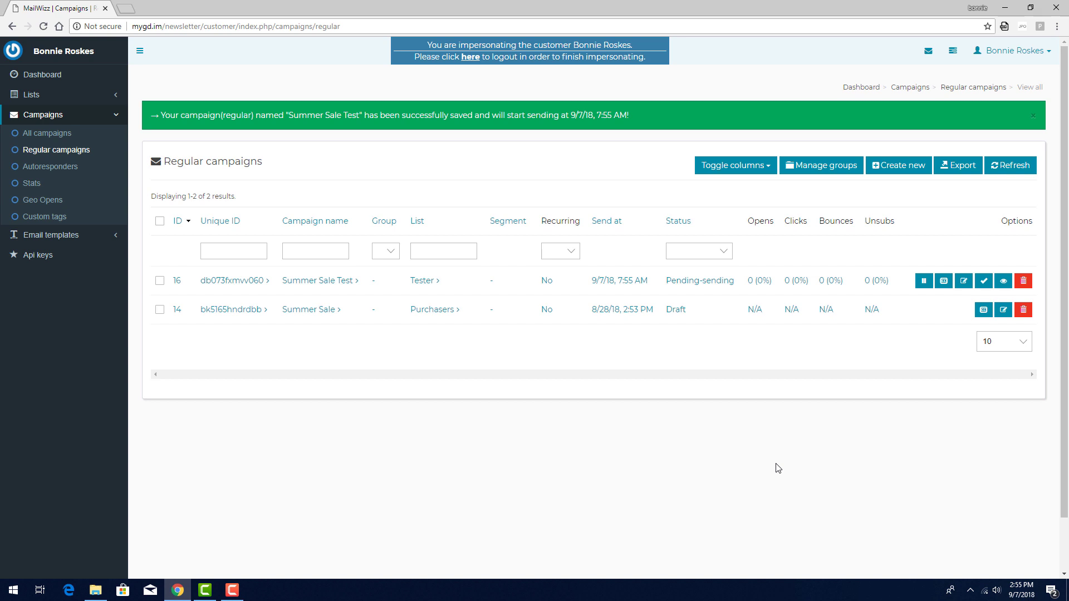
click(42, 27)
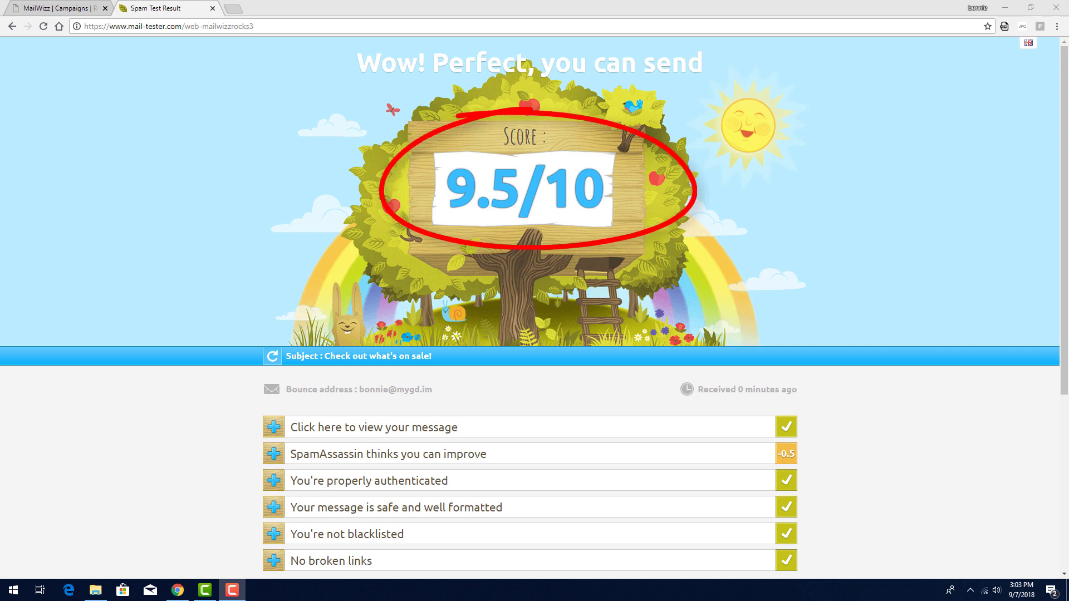
Review the received message preview on the 9.5/10 mail-tester result, then collapse it
click(786, 429)
scroll(847, 425, down, 6)
scroll(673, 288, down, 5)
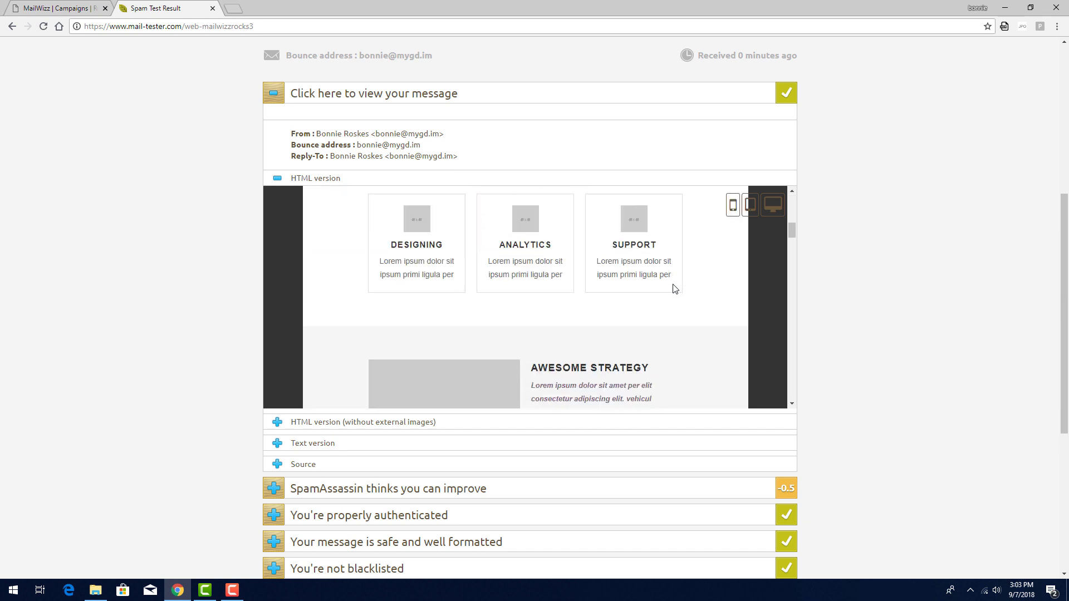
scroll(673, 288, down, 3)
click(379, 93)
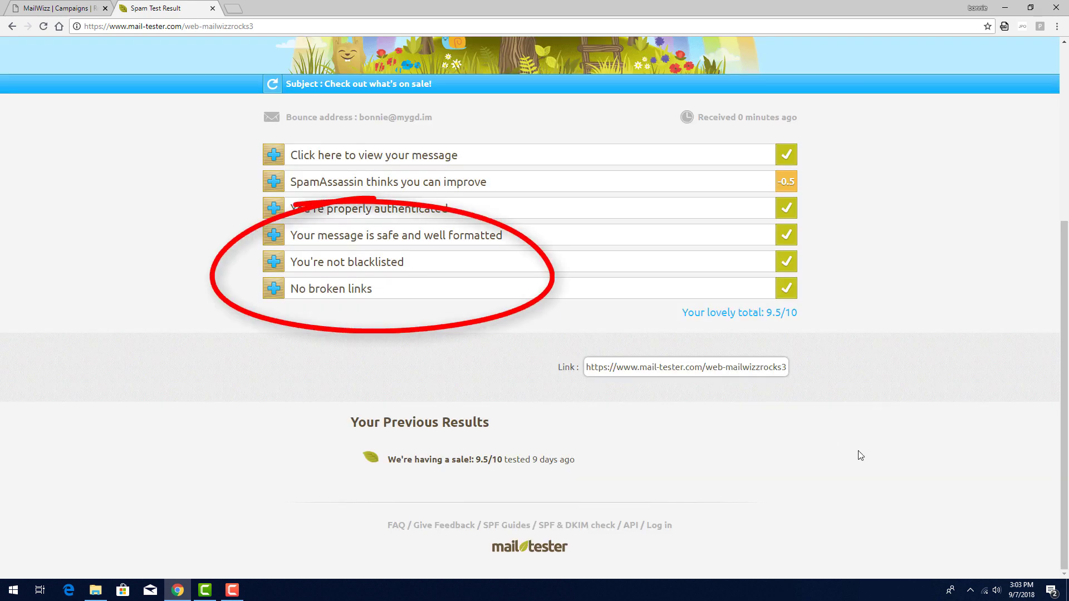
scroll(860, 456, up, 5)
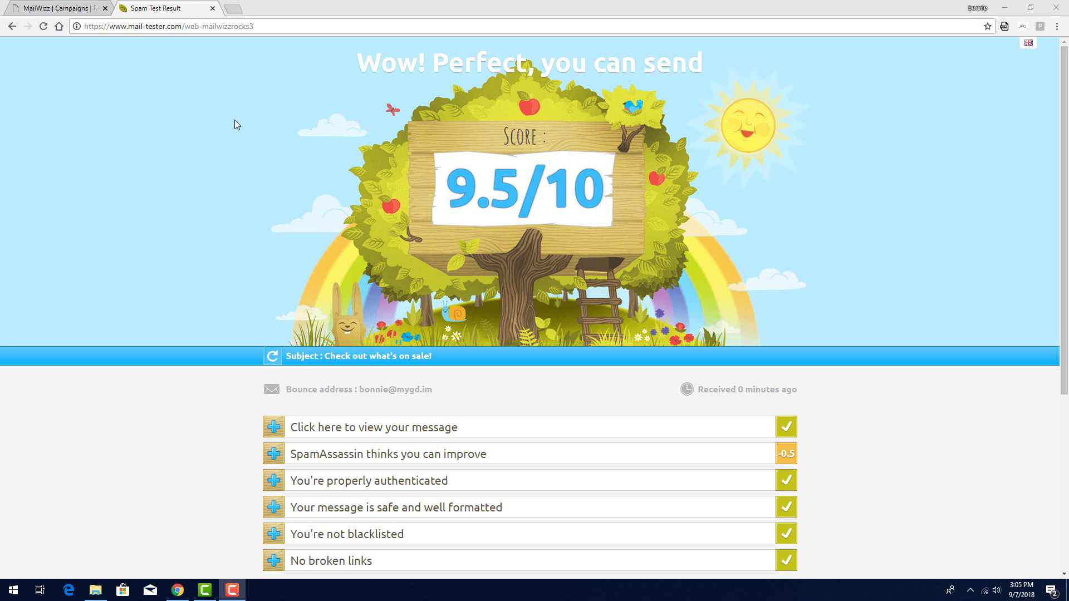
Change the results address's last digit to 2 to load another test mailbox's results
click(284, 26)
click(314, 25)
key(BackSpace)
text(2)
key(Return)
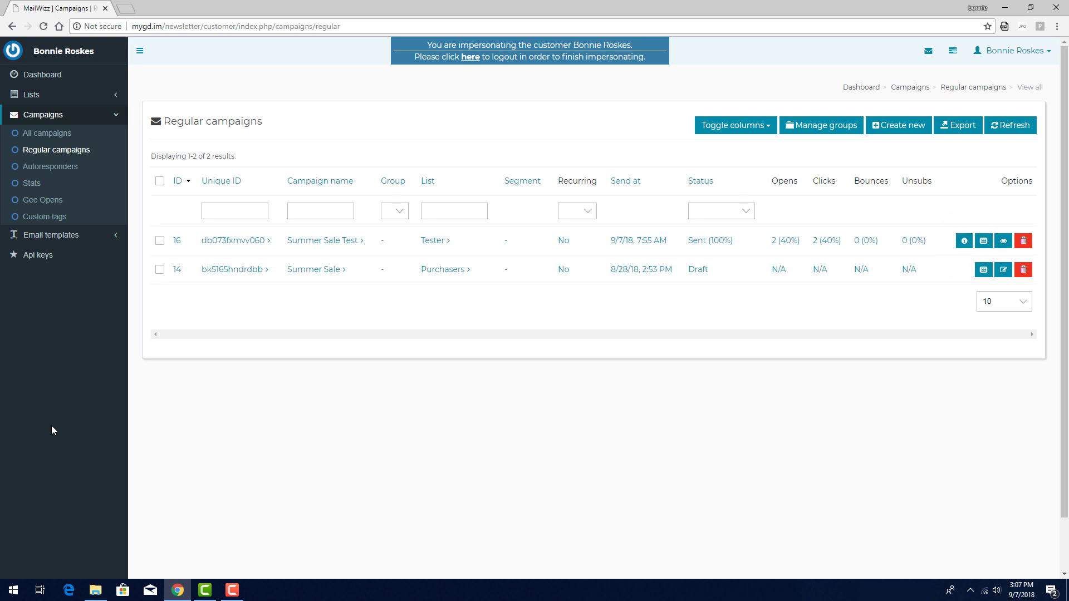
Open the Summer Sale Test campaign overview, then its report of emails sent to recipients
click(296, 246)
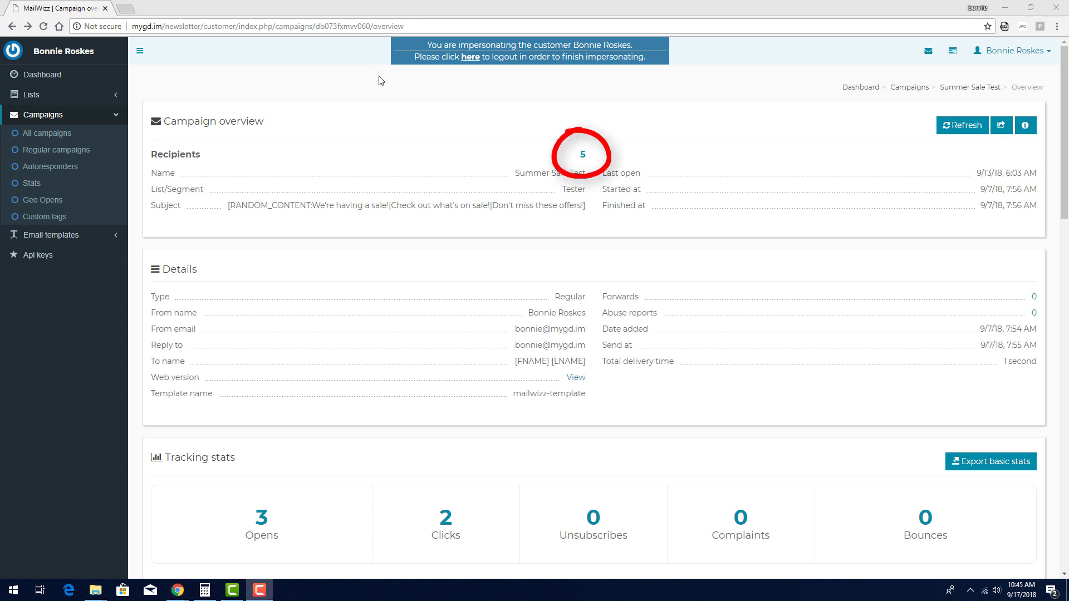
click(583, 154)
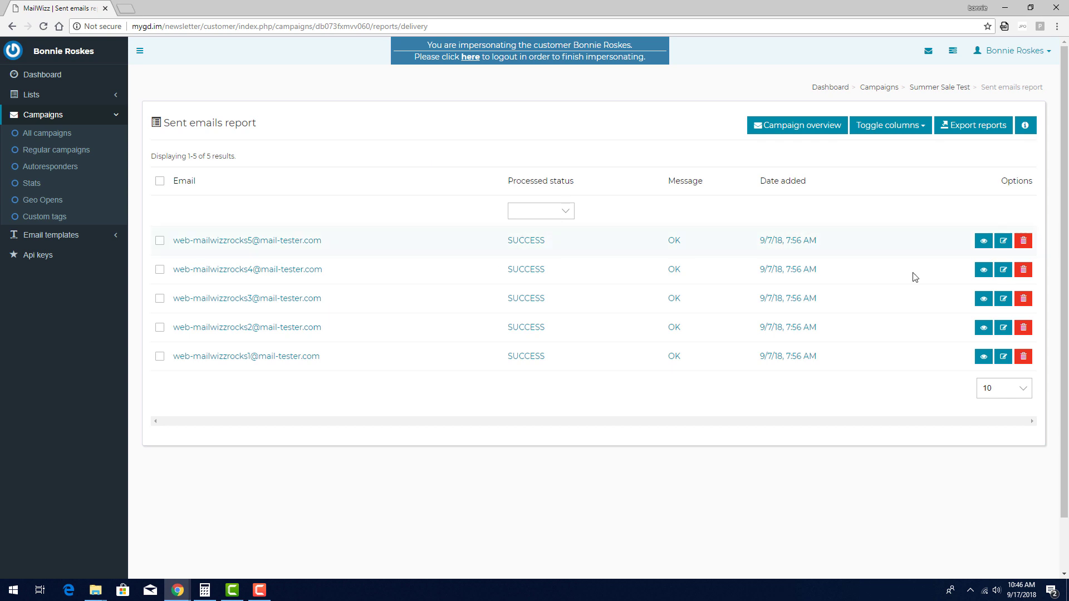
View a sent email's web version and the first recipient's subscriber details, then return to the report
click(984, 271)
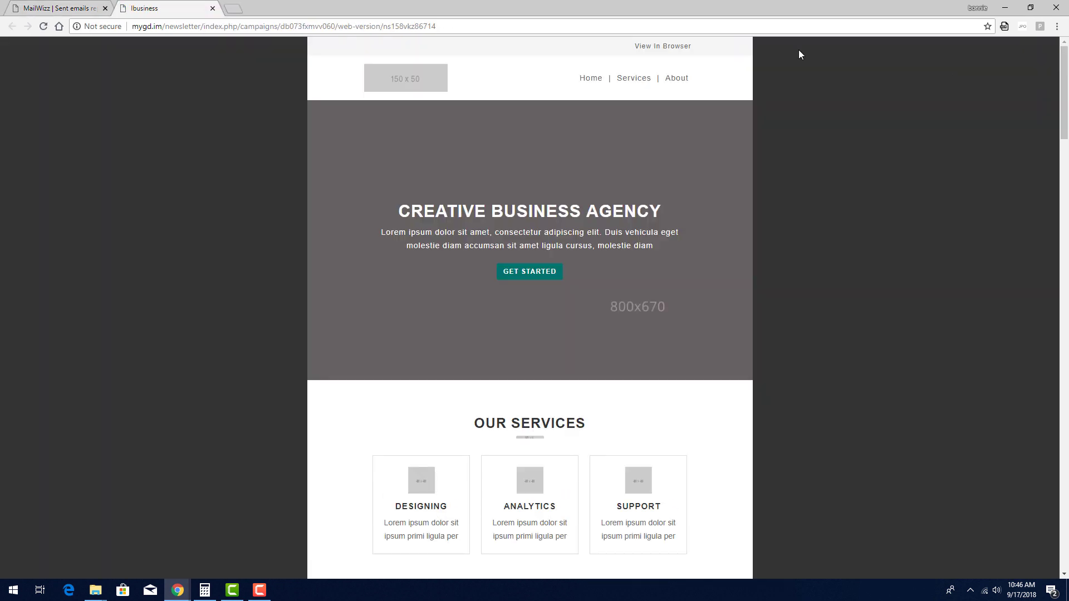
click(212, 8)
click(1003, 243)
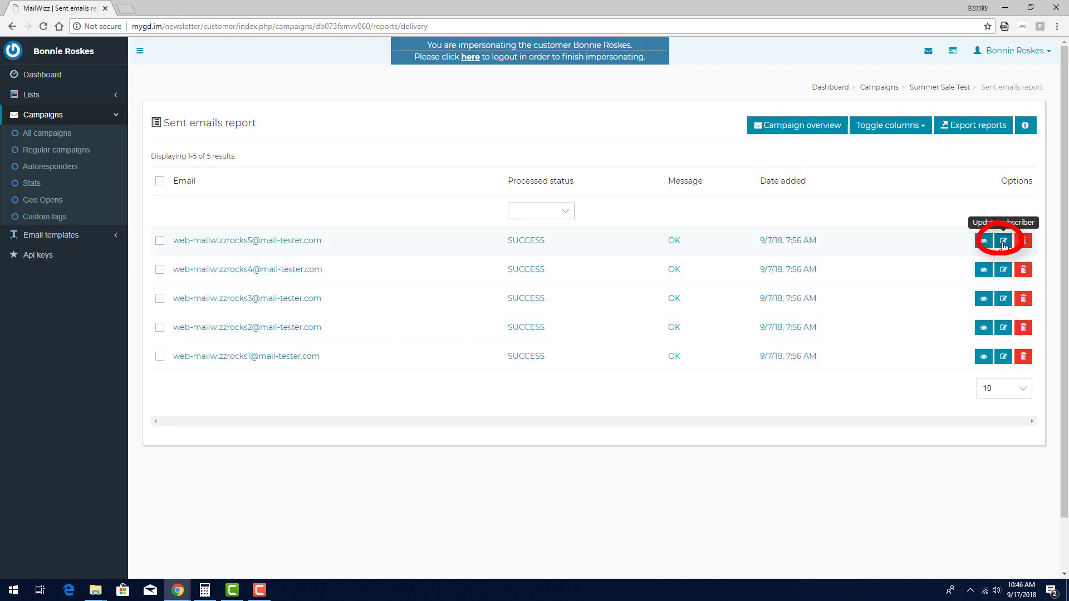
key(alt+Left)
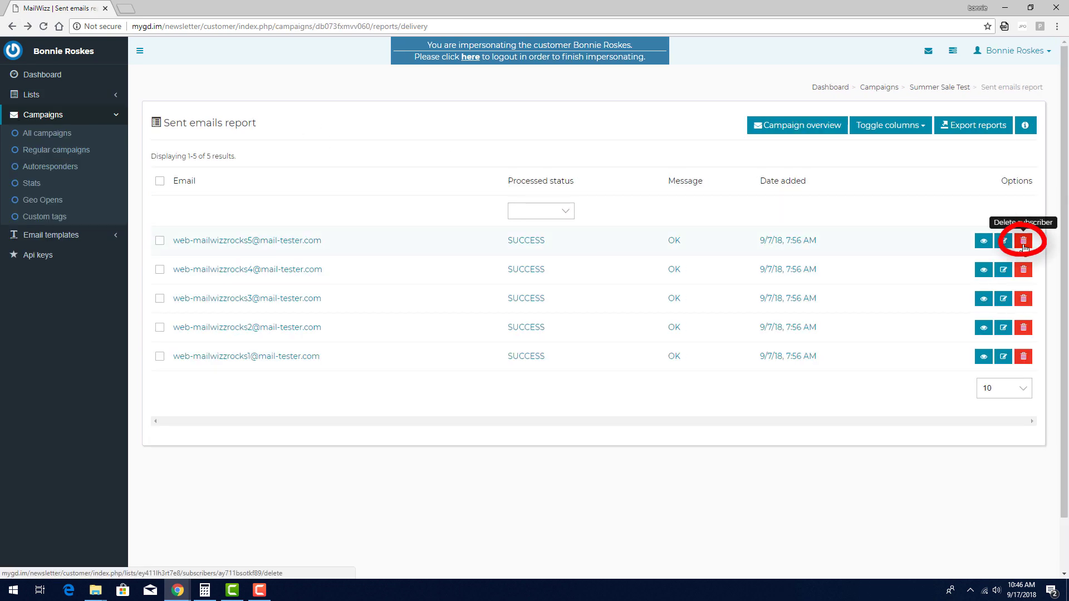
Return from the Sent emails report to Summer Sale Test's campaign overview
click(787, 132)
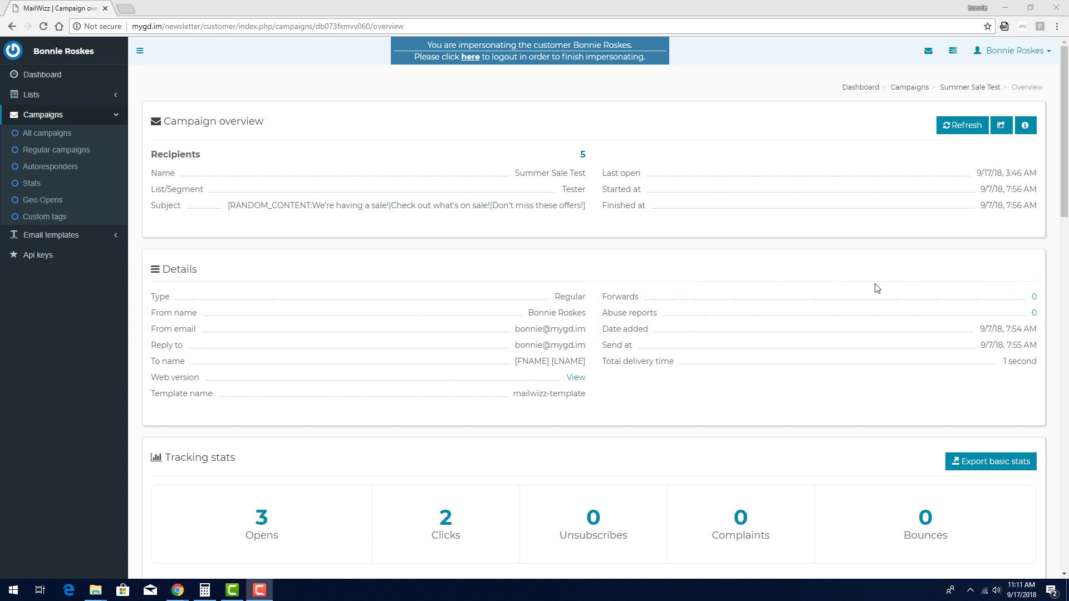
click(1034, 298)
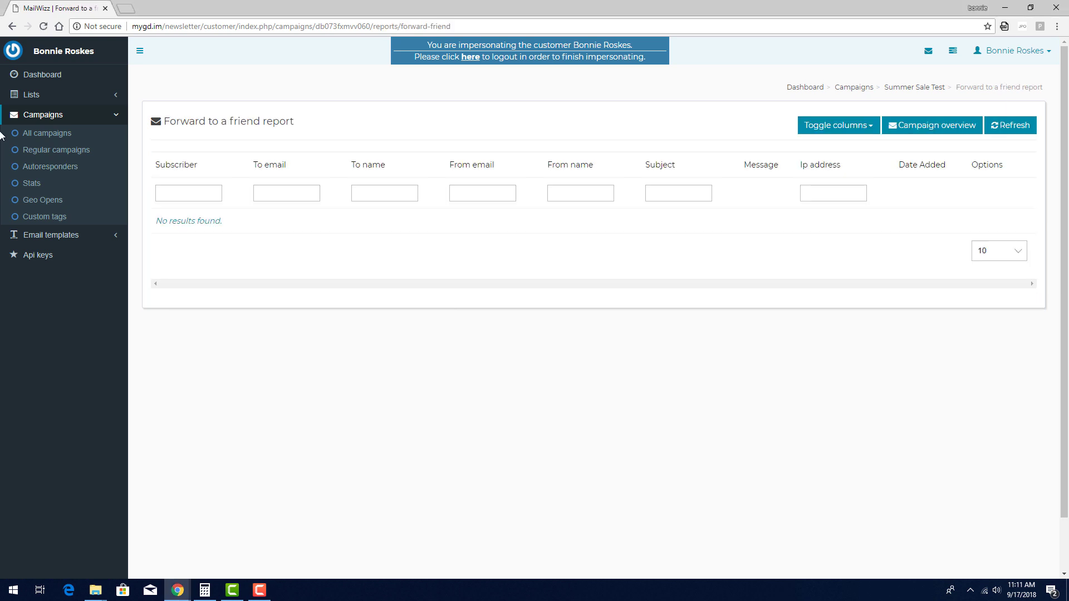
click(12, 26)
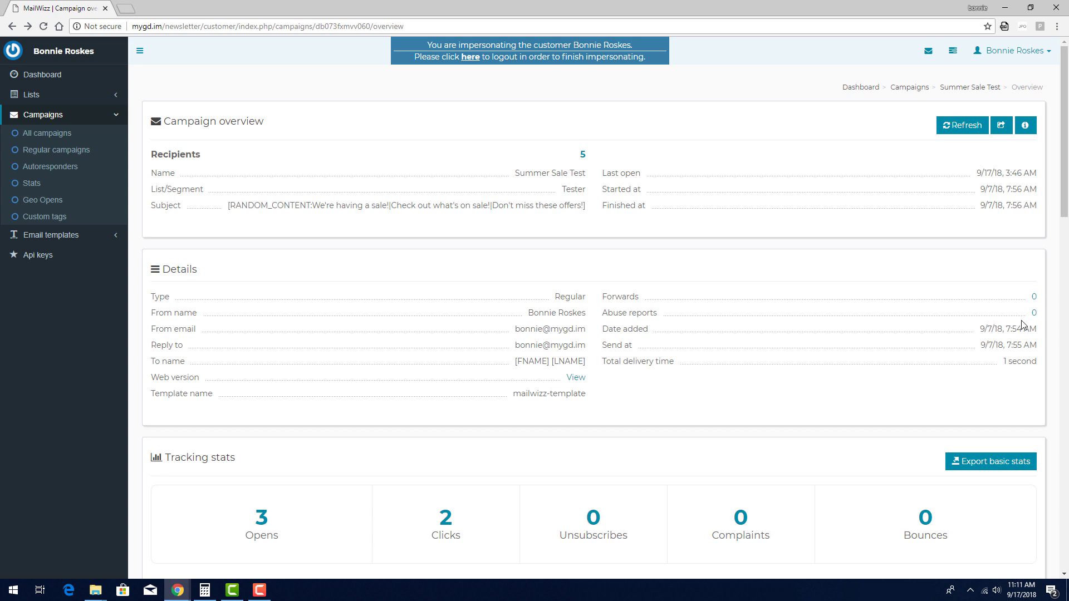
click(1034, 314)
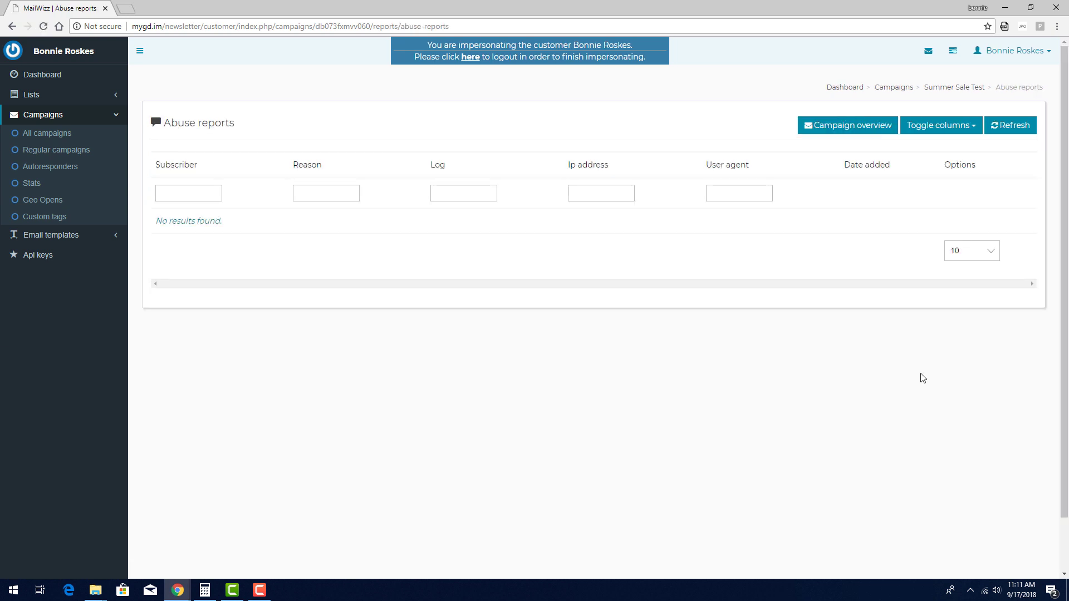
click(12, 26)
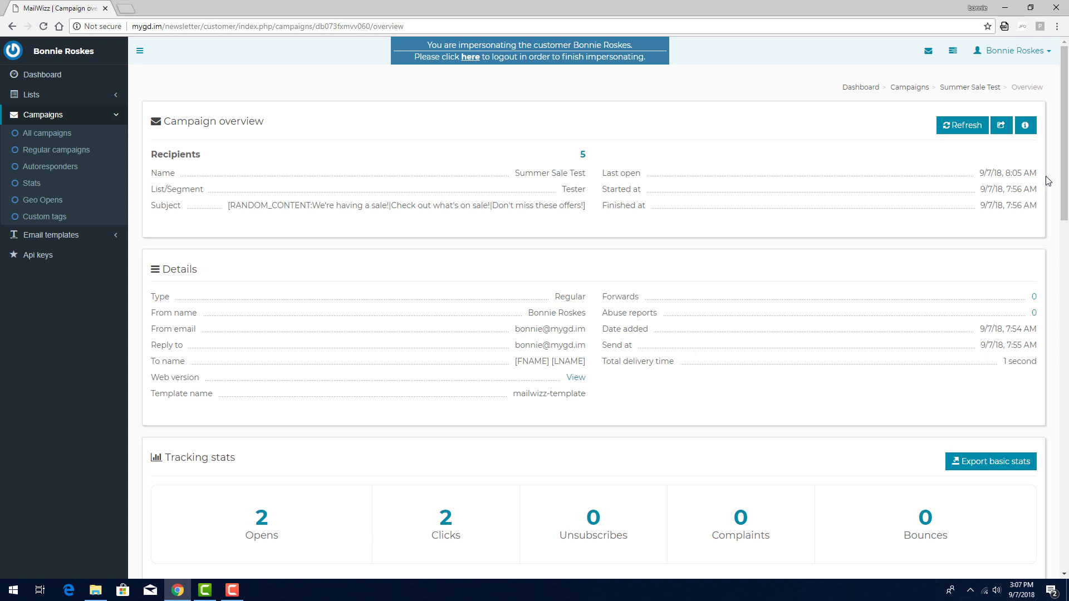
scroll(1046, 181, down, 5)
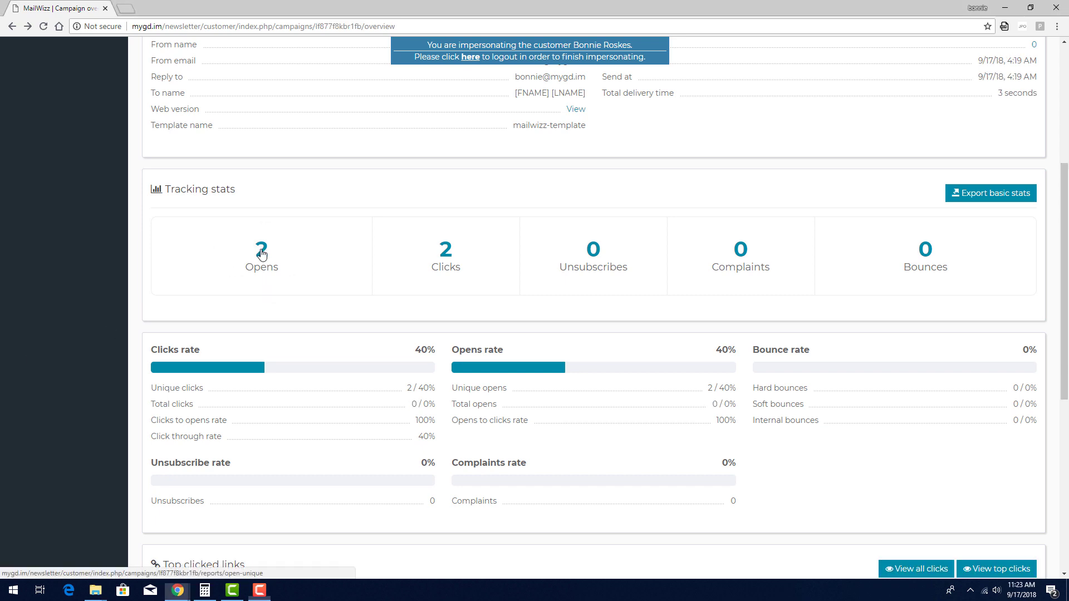
click(262, 254)
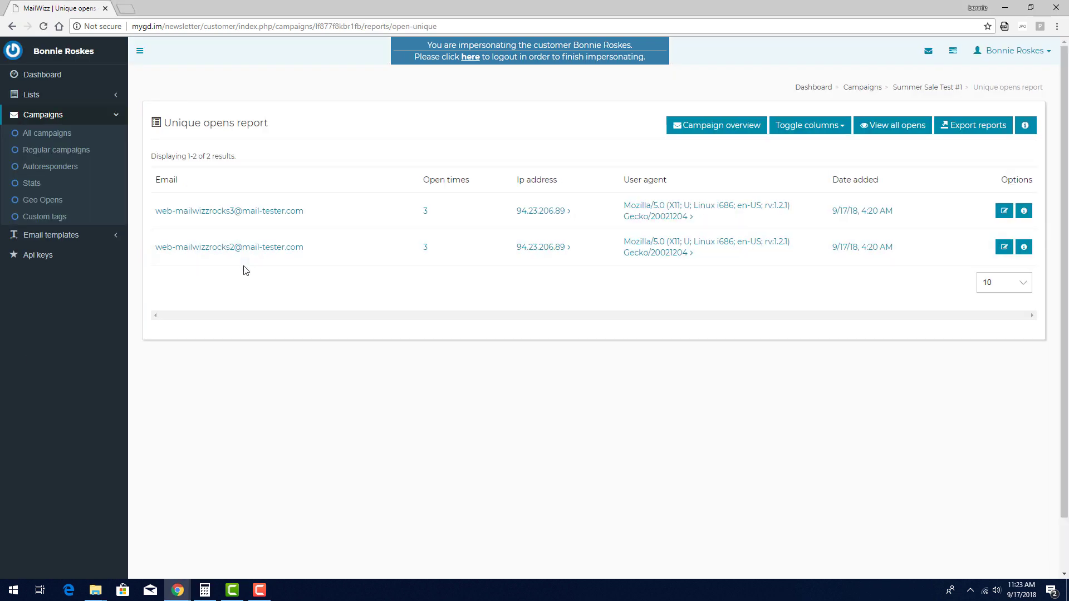
click(12, 27)
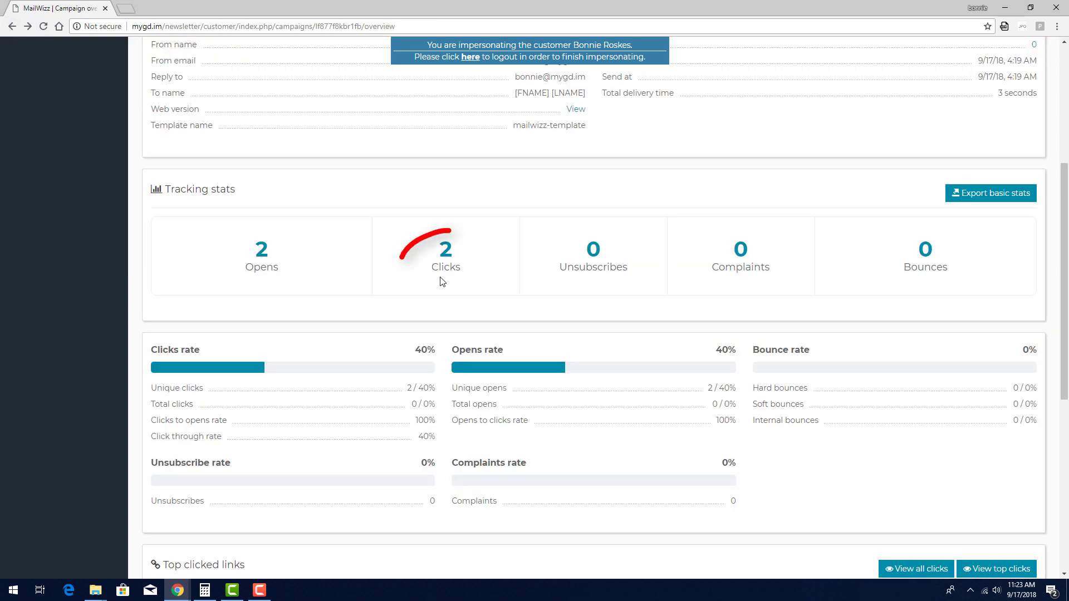
click(448, 257)
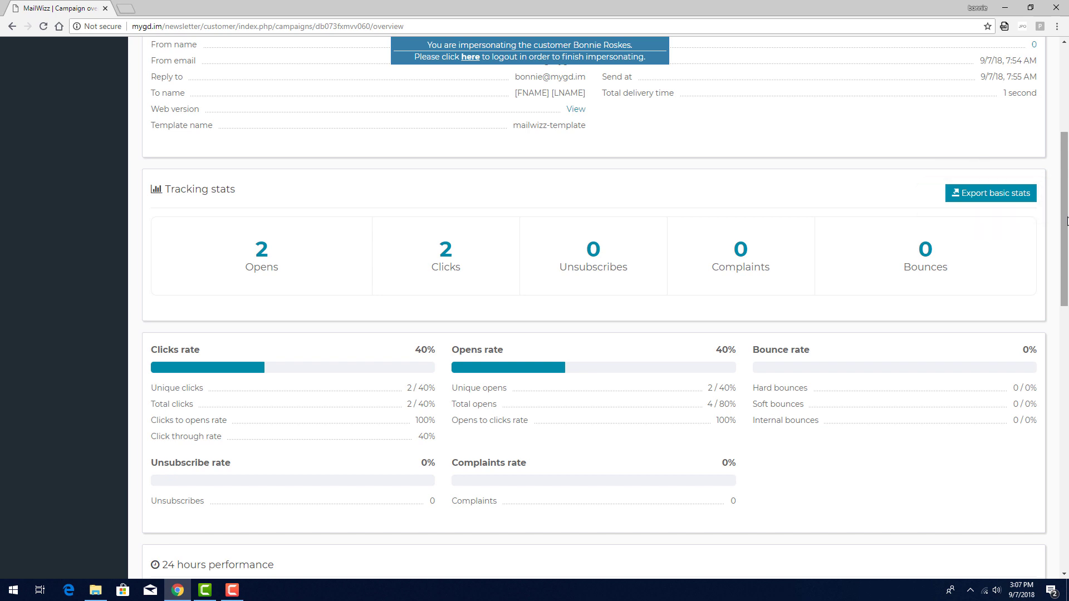
drag(1068, 221, 1067, 295)
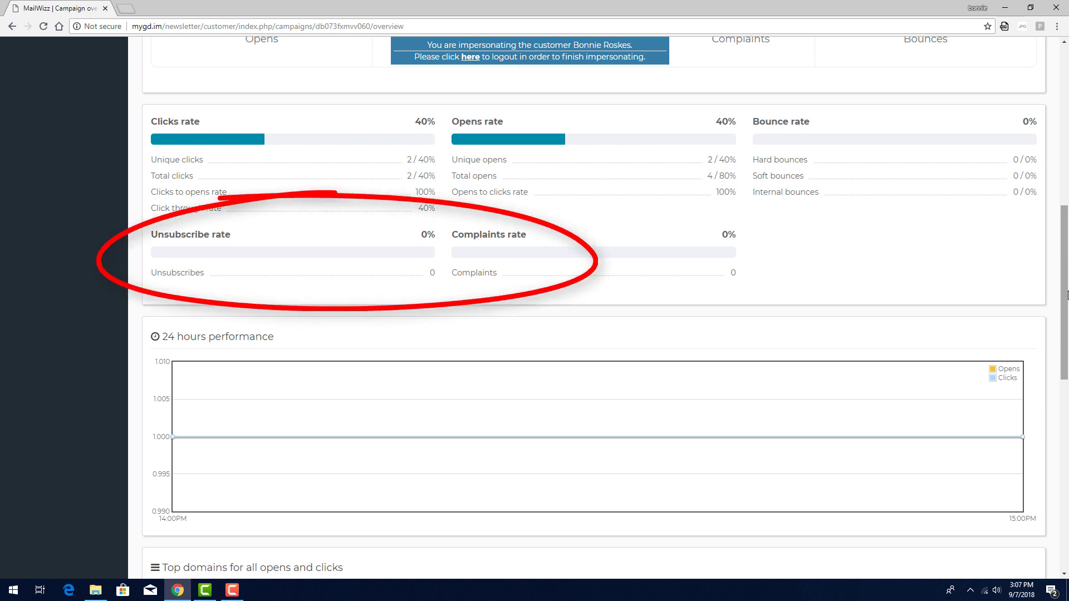
drag(1067, 295, 1067, 373)
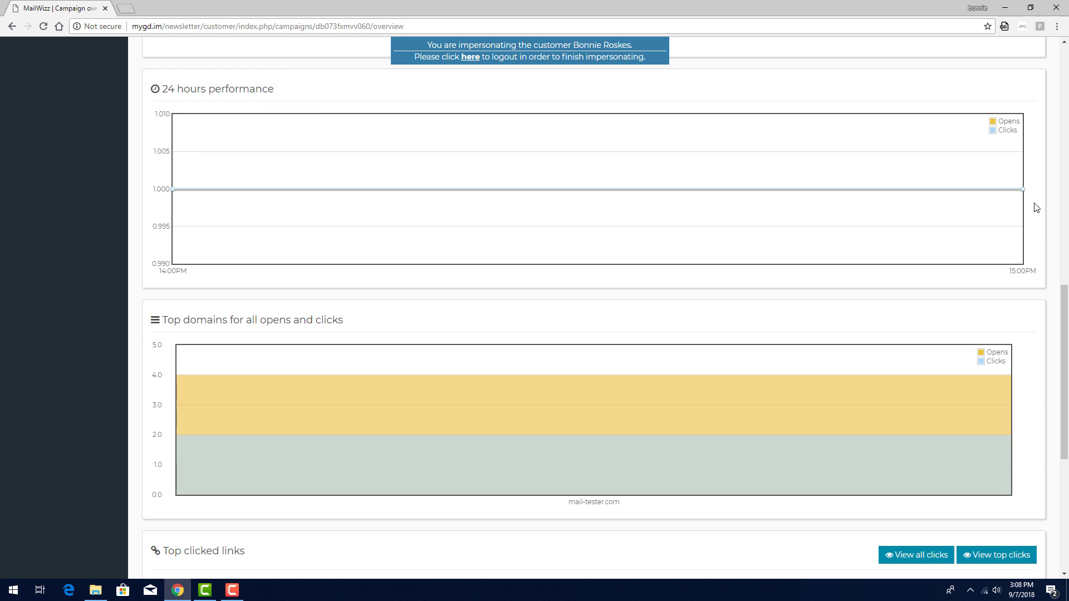
mouse_move(1024, 191)
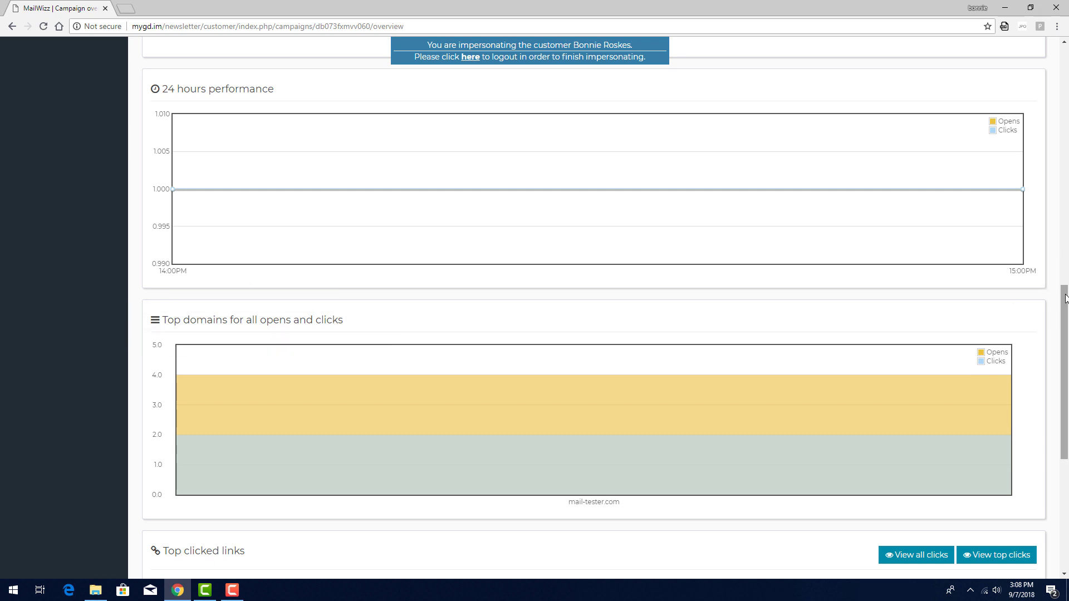
scroll(1065, 299, down, 6)
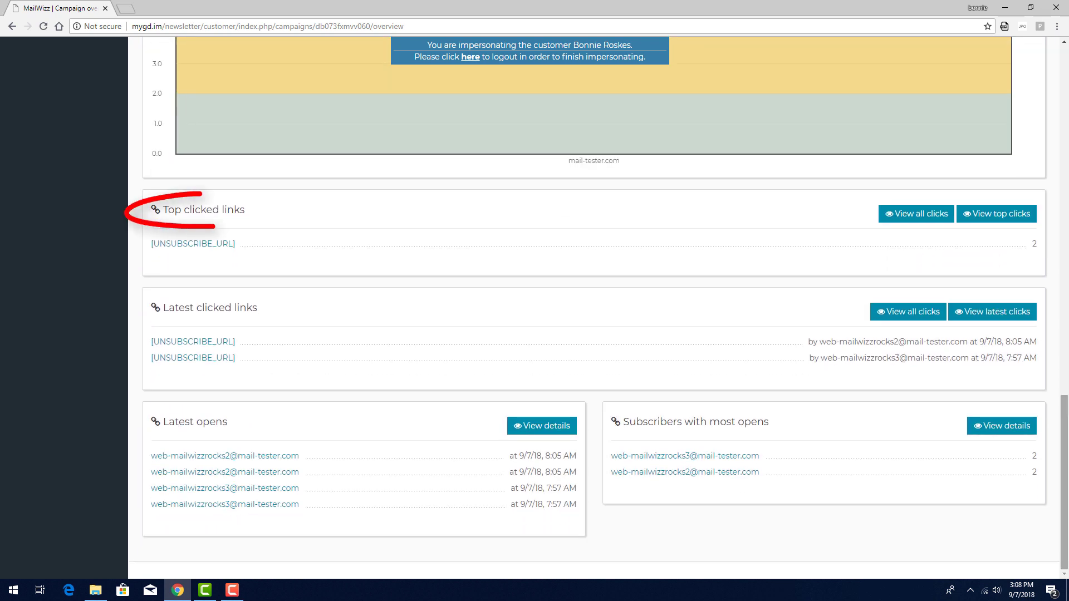
click(903, 222)
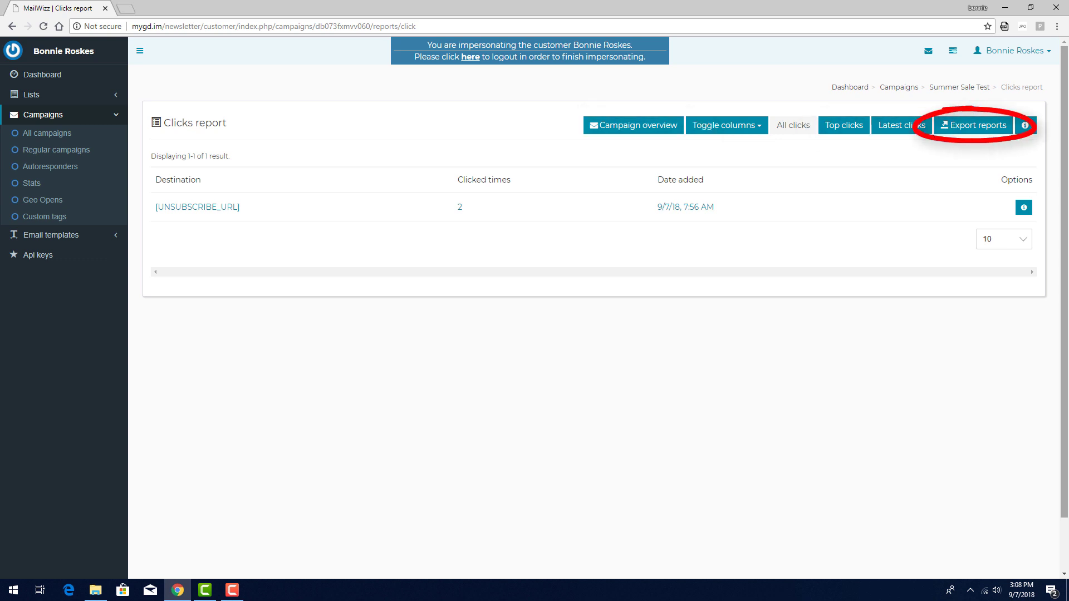
click(12, 26)
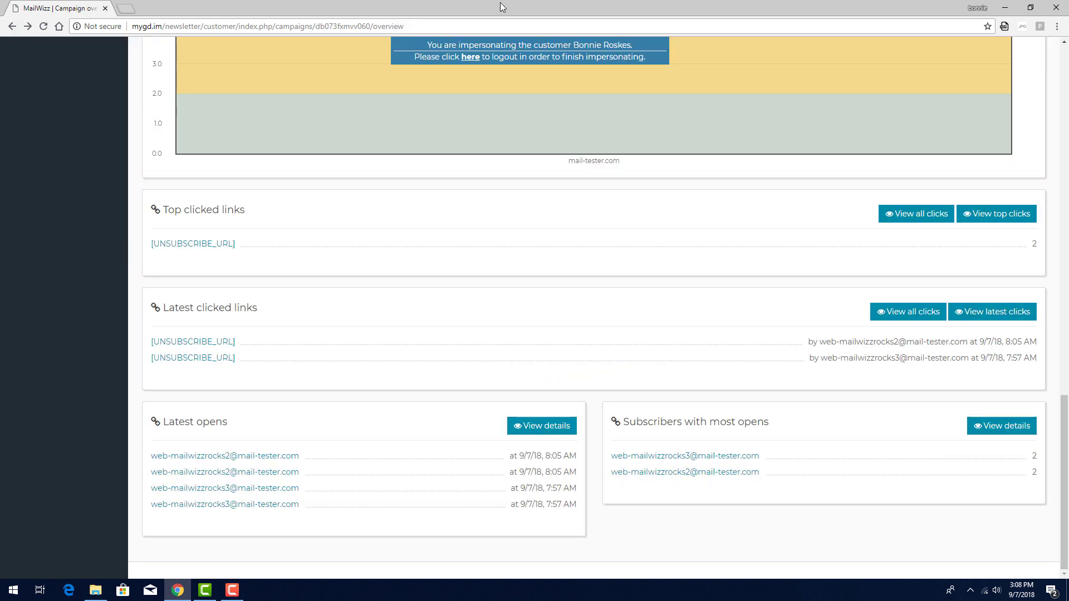
click(982, 222)
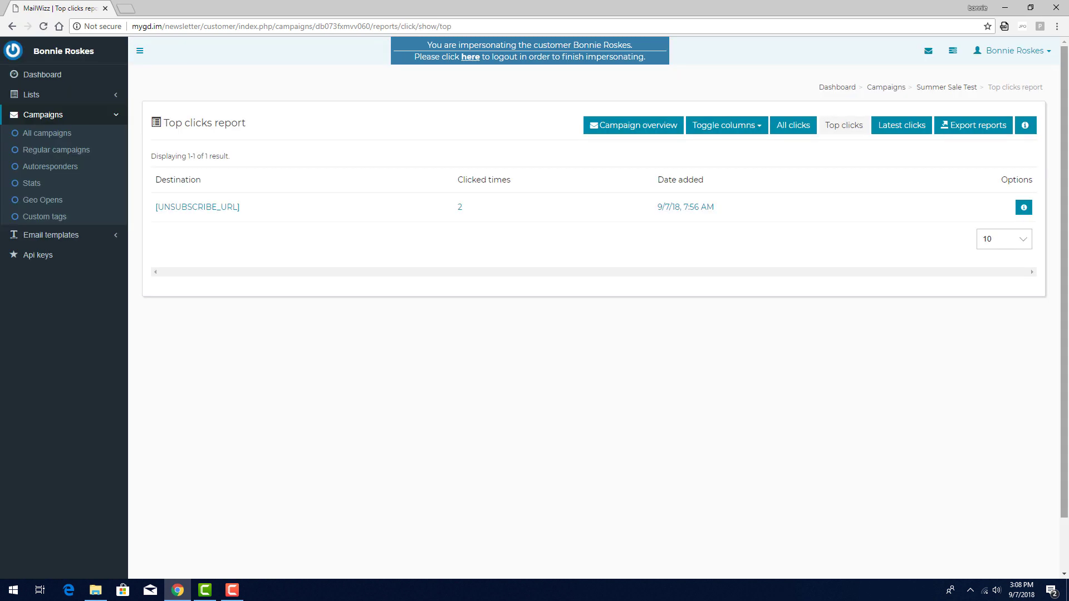
key(alt+Left)
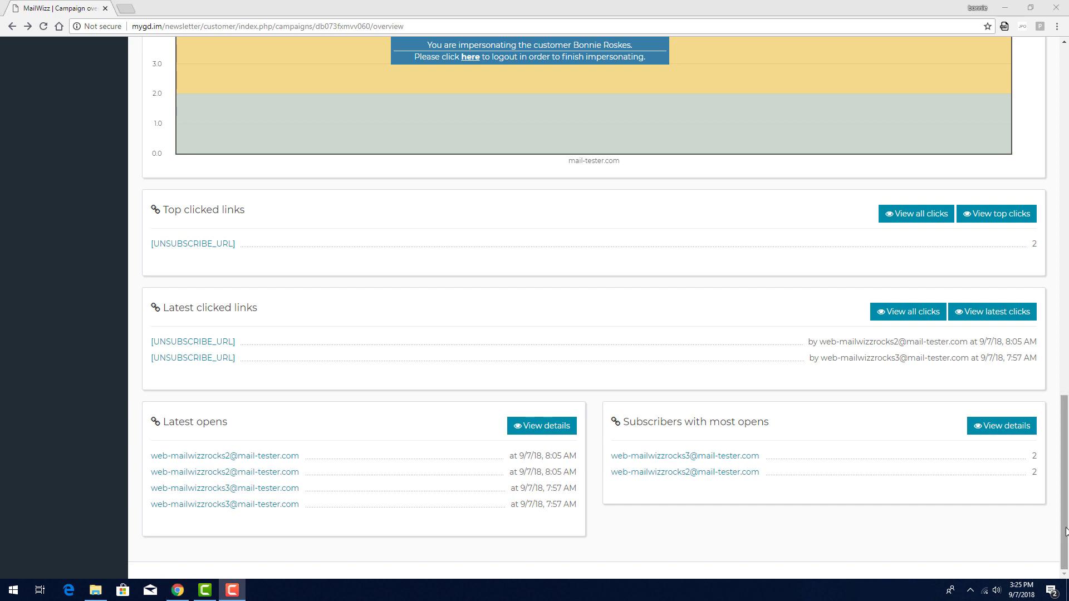
Turn on stats sharing with masked email addresses, replace the sharing password, and select the share URL
scroll(1068, 150, up, 15)
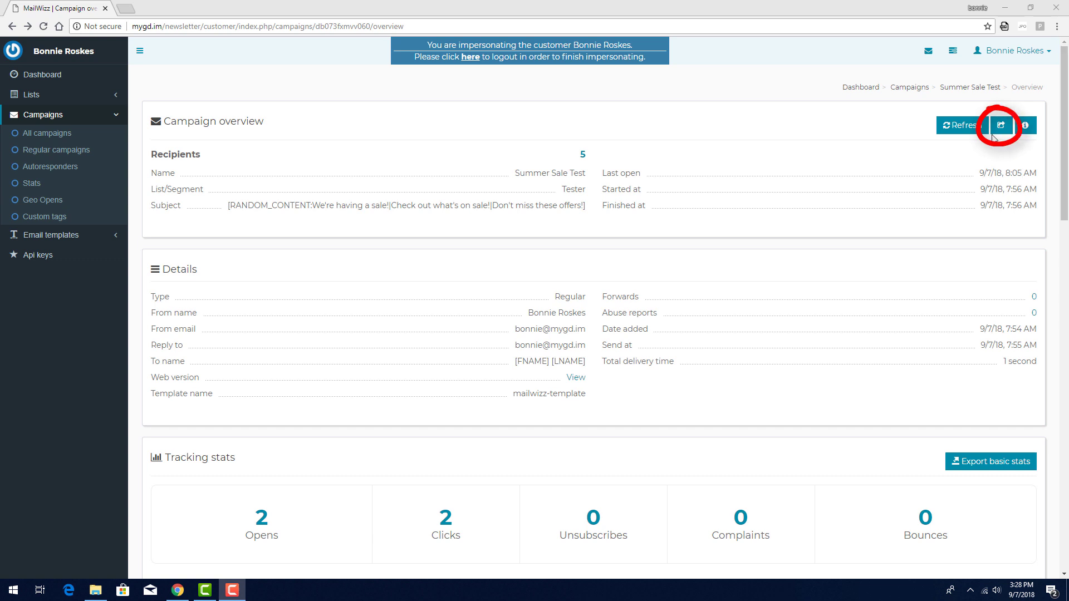
click(1000, 128)
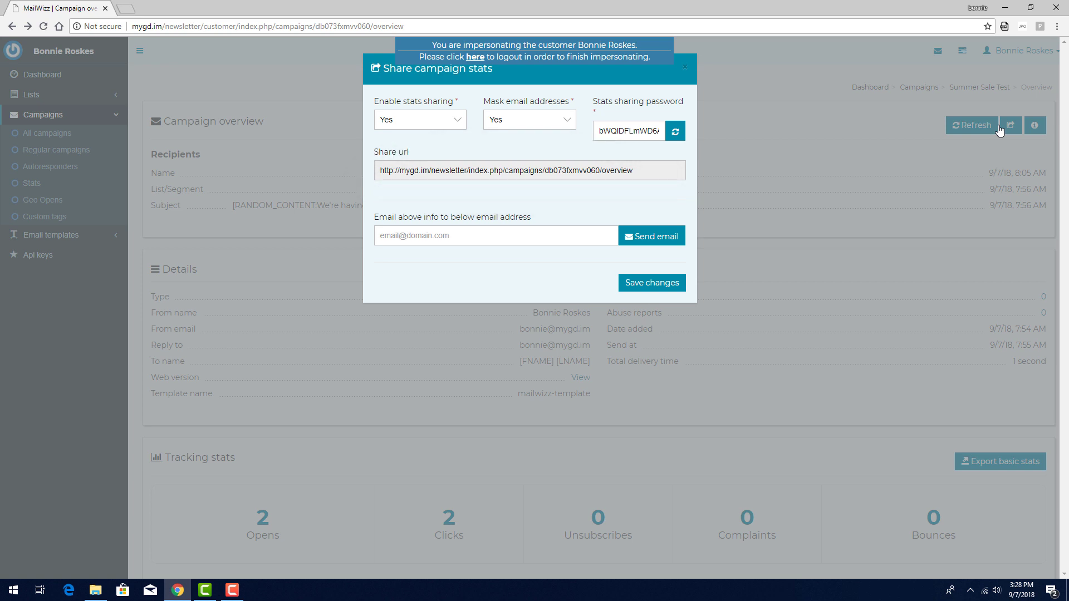
click(458, 121)
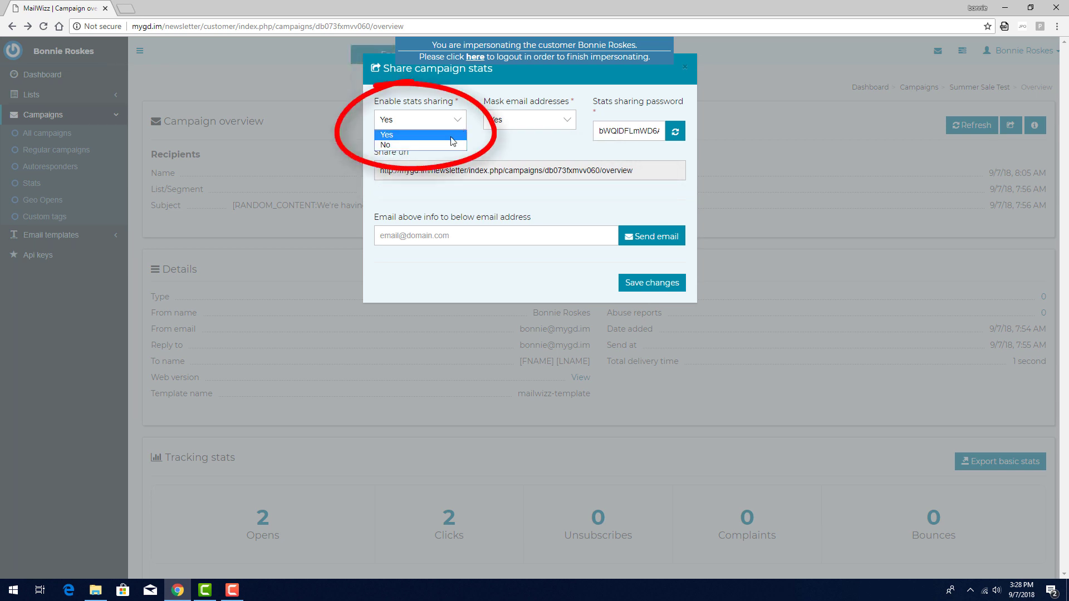
click(451, 136)
click(567, 120)
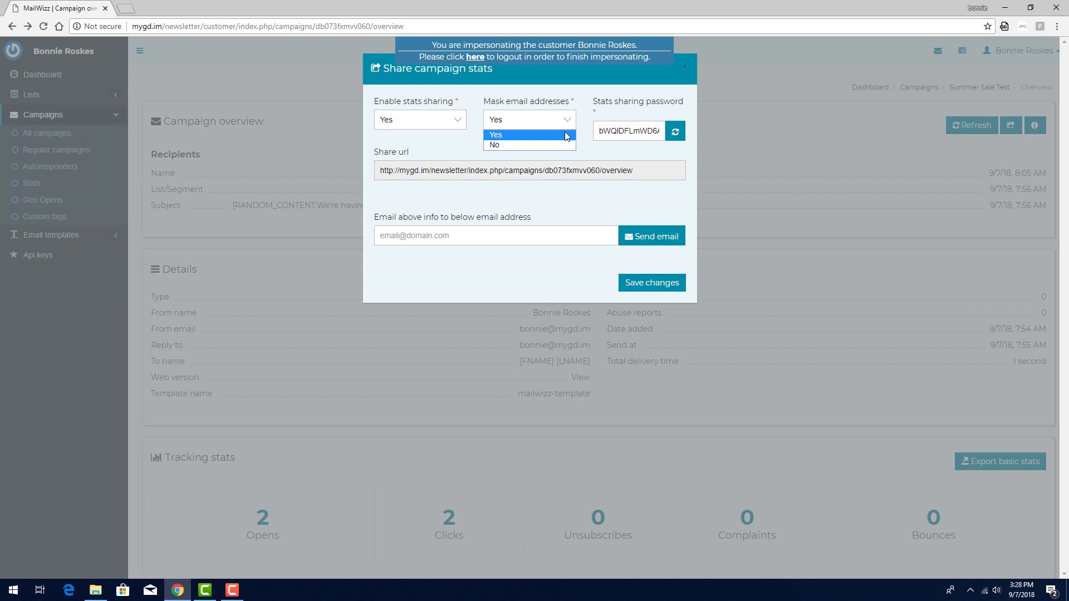
click(566, 136)
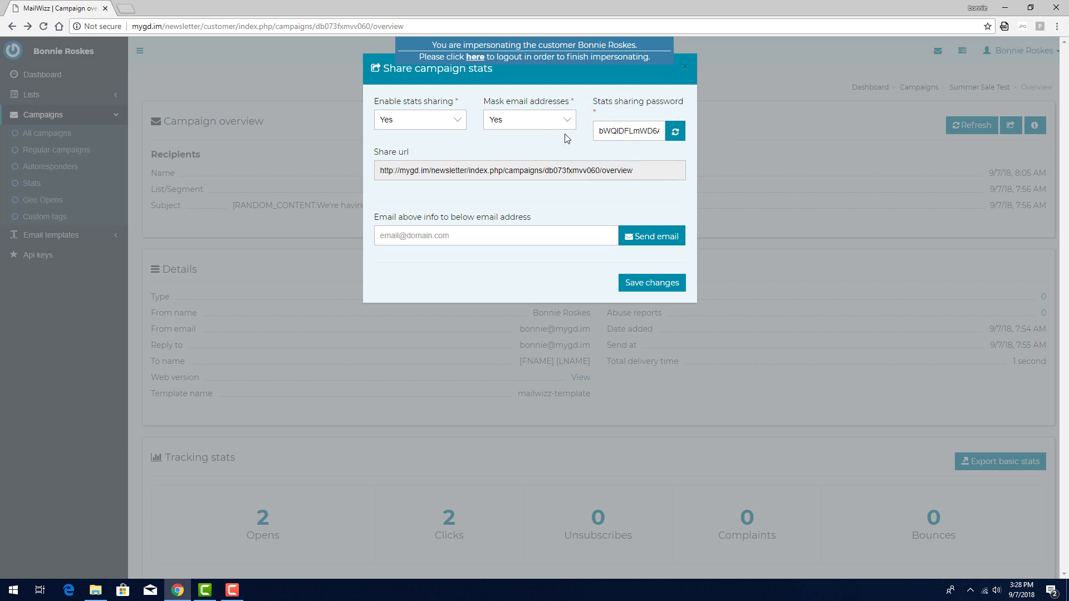
click(634, 131)
key(ctrl+a)
text(12345678)
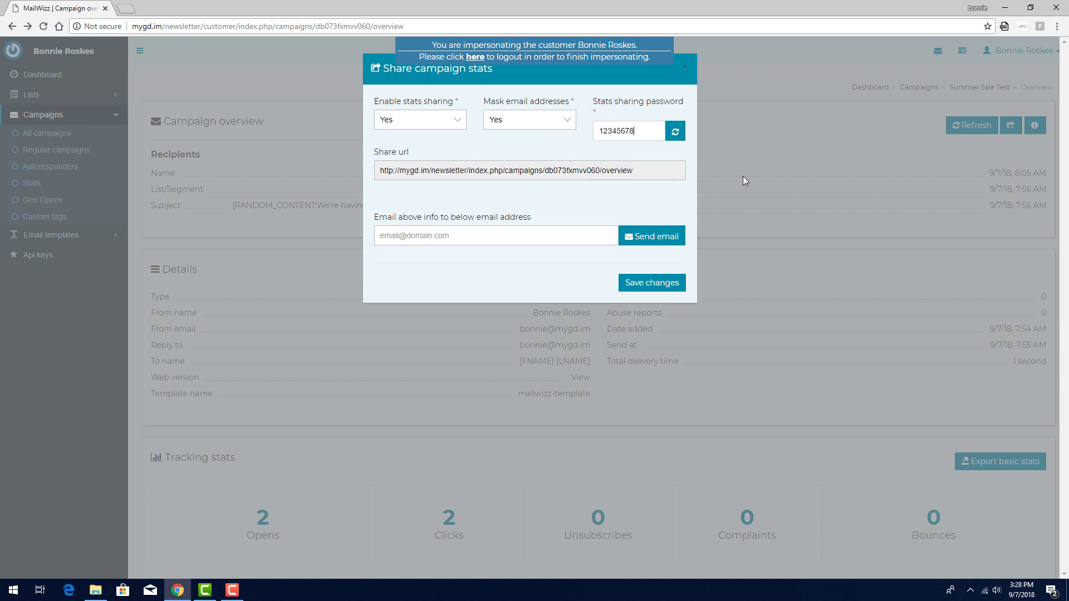
drag(664, 172, 368, 171)
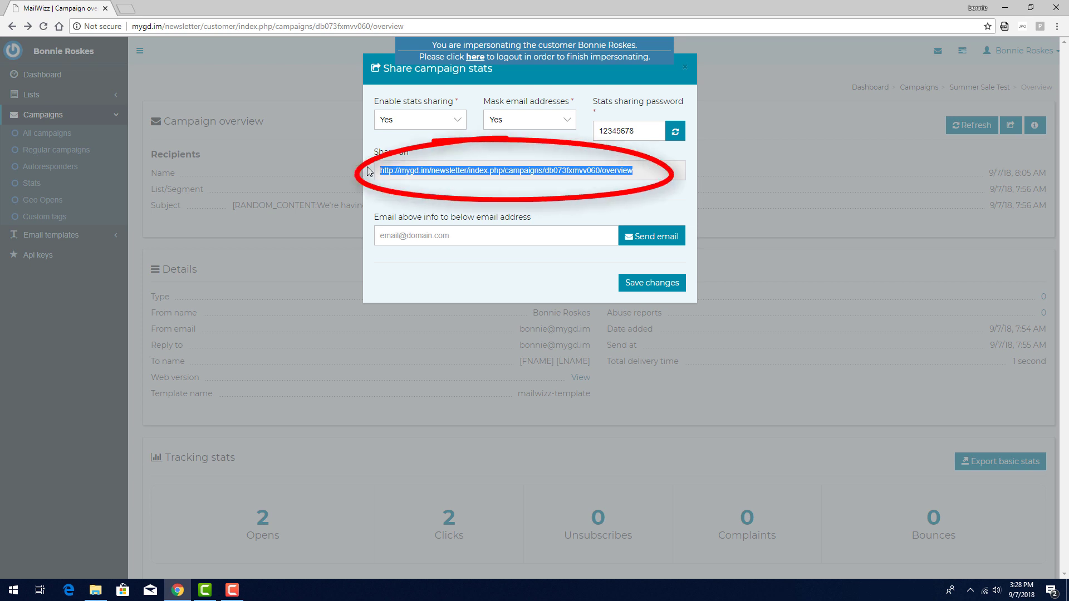
Save the sharing settings, open the share URL in a new tab and log in with the password
click(662, 287)
click(686, 67)
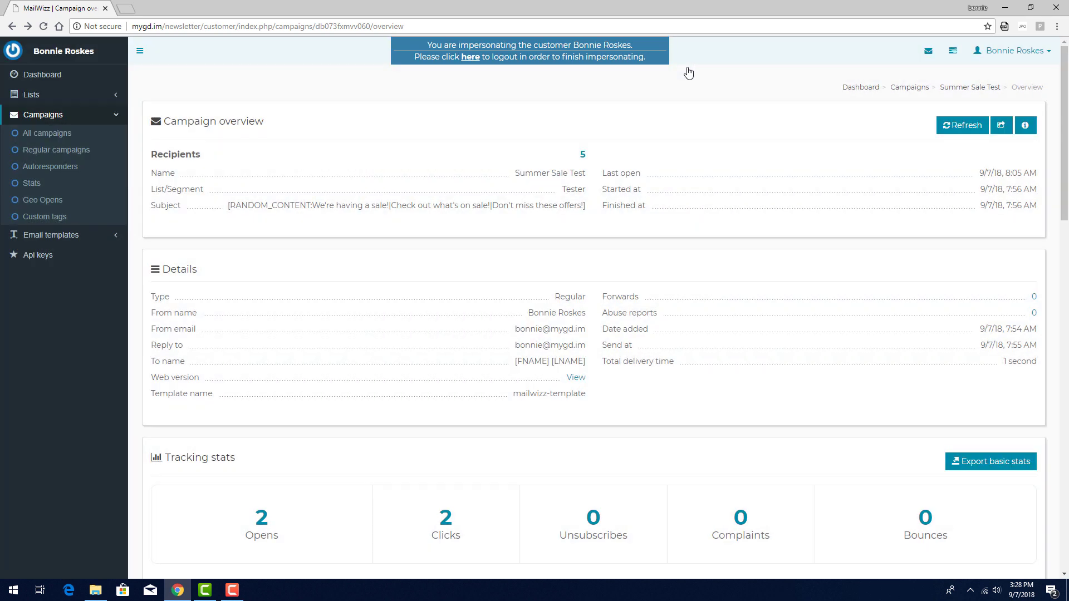
click(135, 9)
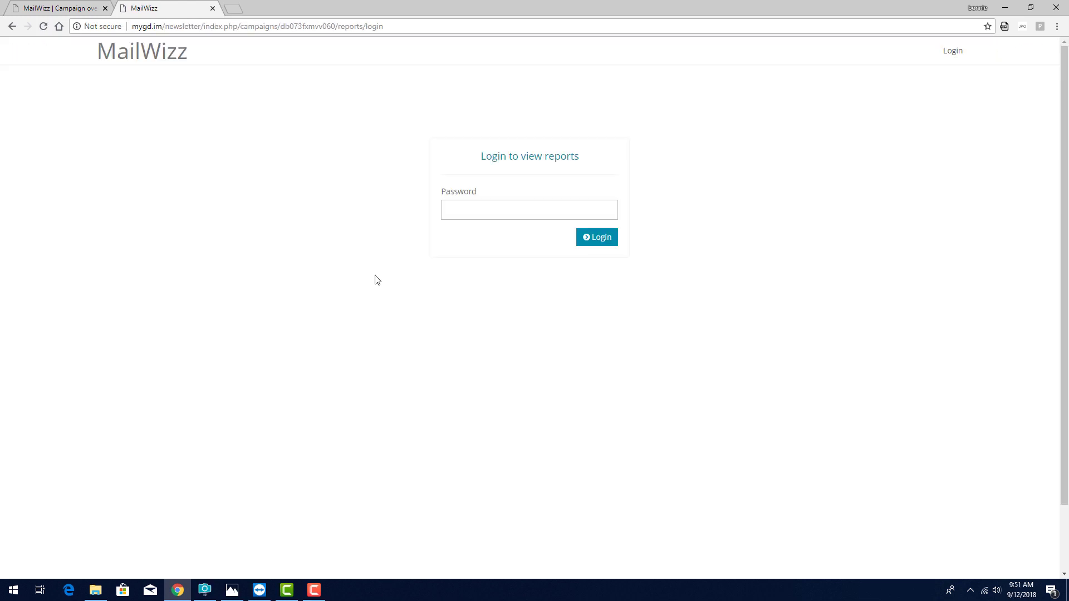
text(********)
click(594, 241)
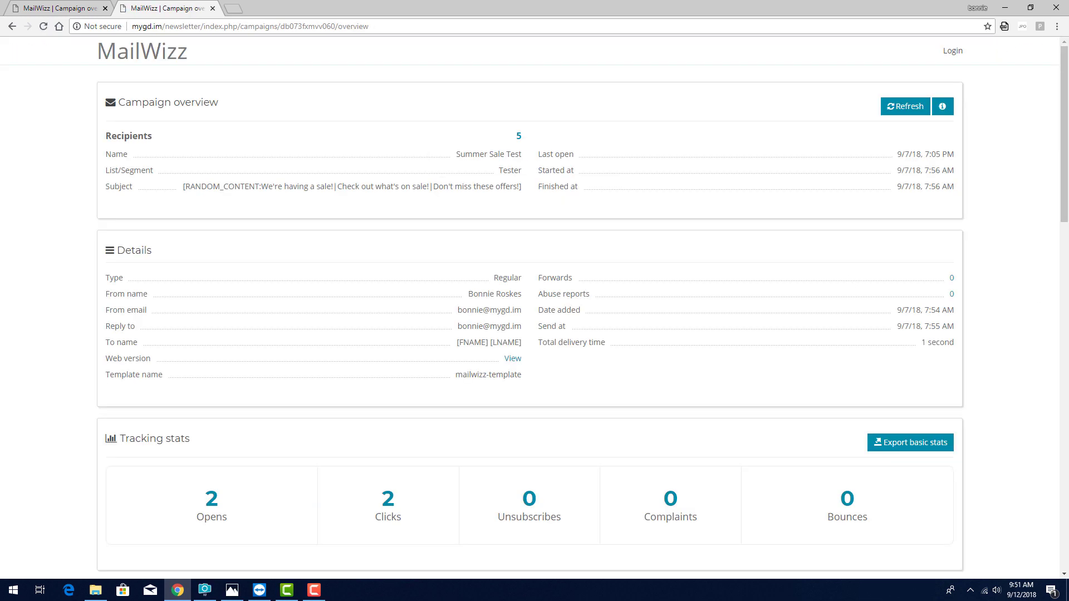
drag(1066, 177, 1065, 557)
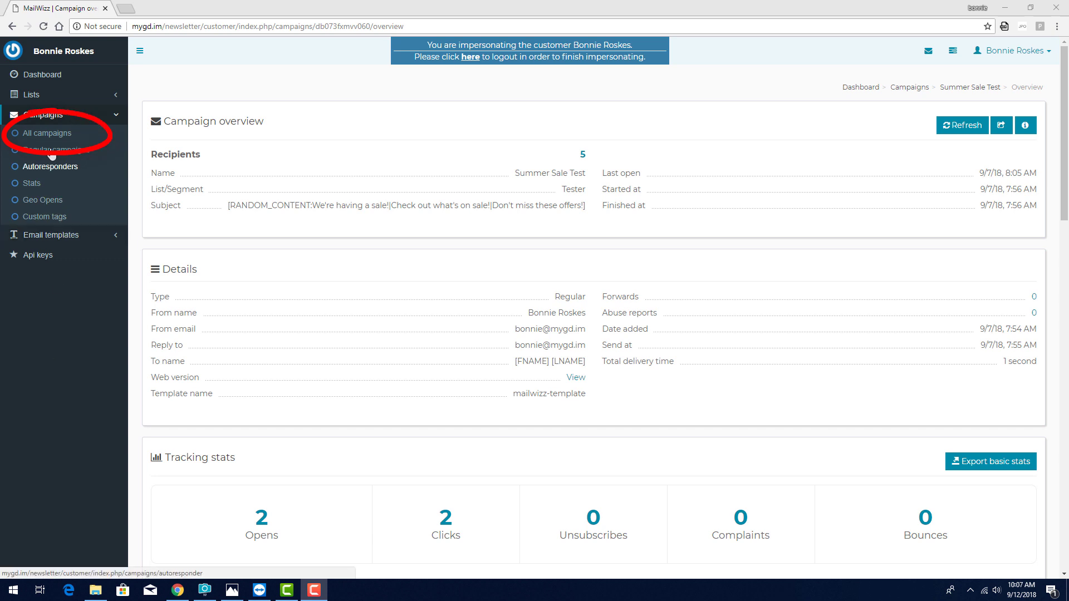
Open the original Summer Sale campaign and save its setup and template through to confirmation
click(50, 134)
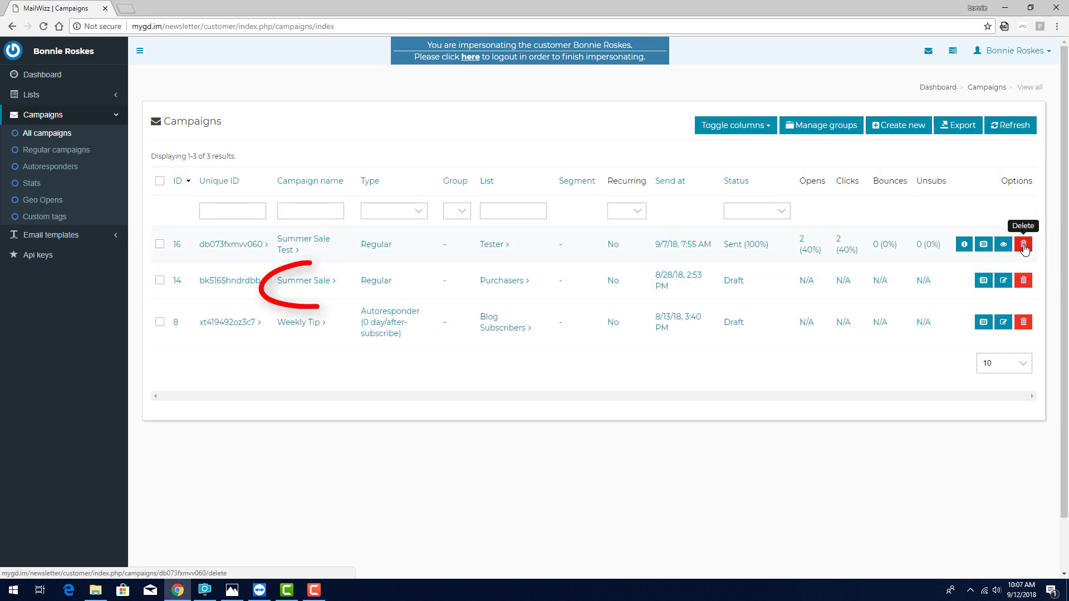
click(303, 284)
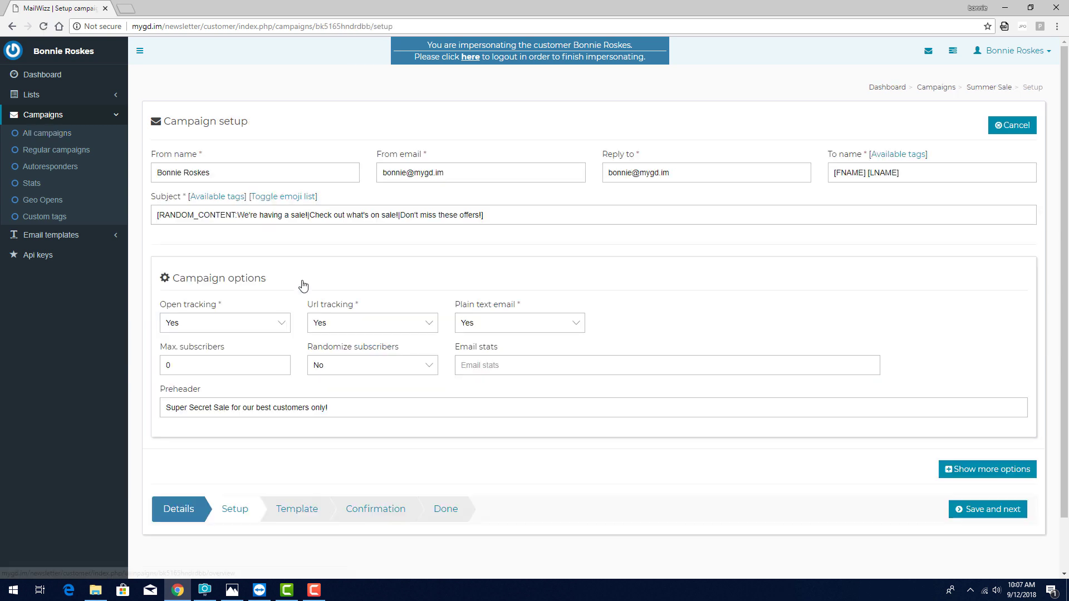
click(1008, 509)
scroll(1063, 508, down, 15)
click(987, 504)
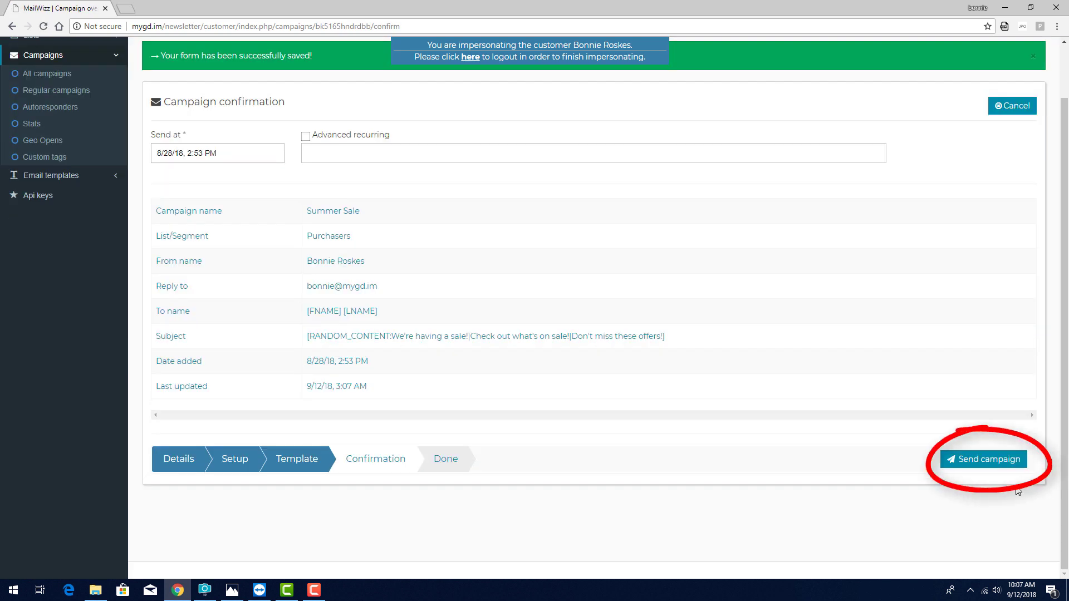